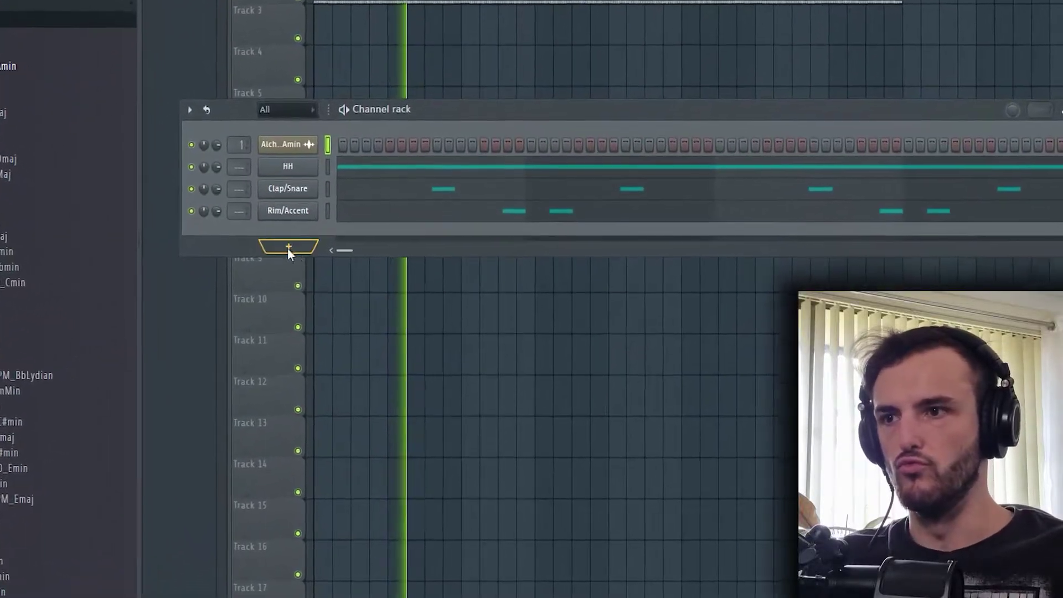
- Add an Xpand!2 instrument channel using the +06 Sequence Me preset and open its melody in the piano roll
{"action": "left_click", "coordinate": [298, 263]}
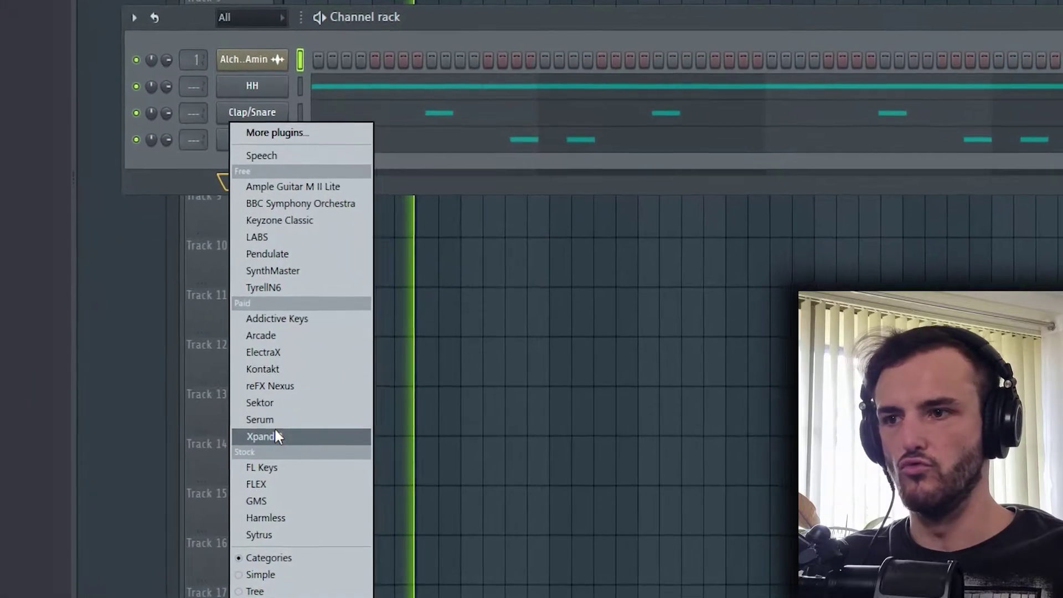
{"action": "left_click", "coordinate": [274, 440]}
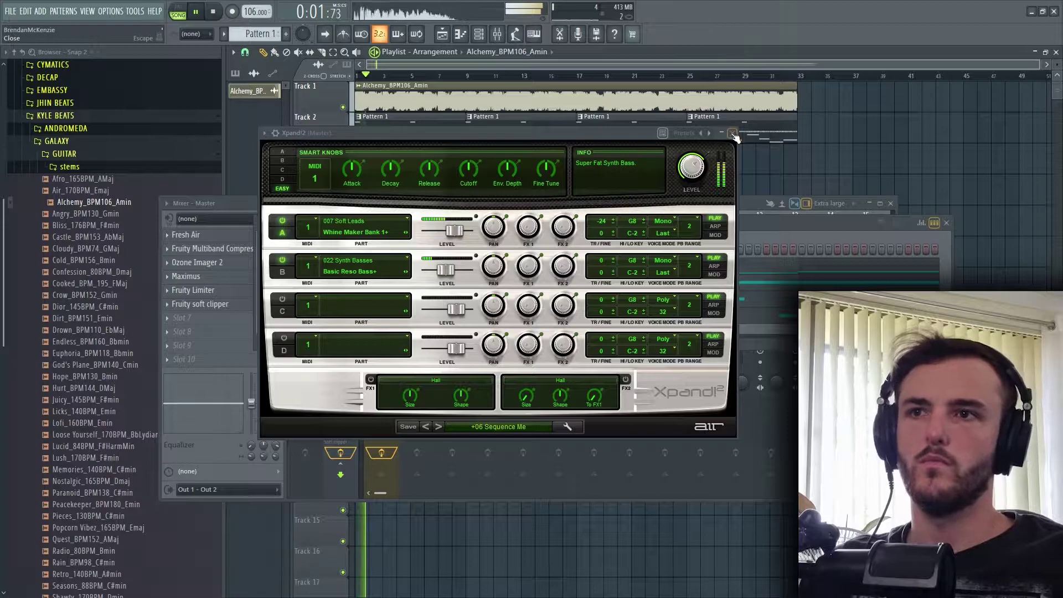
{"action": "left_click", "coordinate": [732, 134]}
{"action": "left_click", "coordinate": [435, 268]}
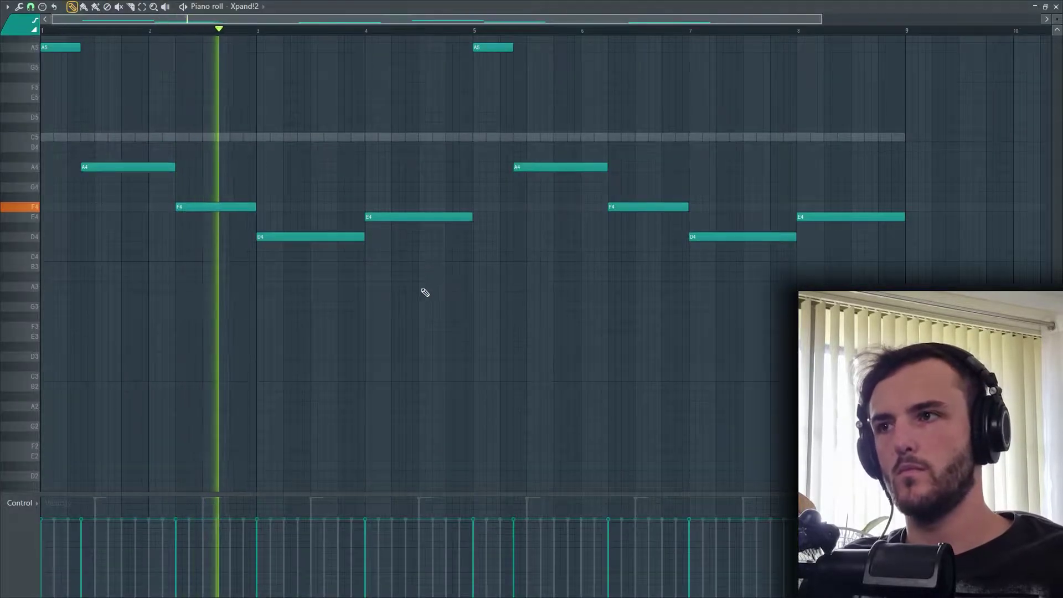
{"action": "scroll", "coordinate": [380, 330], "scroll_direction": "down", "scroll_amount": 2}
{"action": "scroll", "coordinate": [417, 360], "scroll_direction": "up", "scroll_amount": 3}
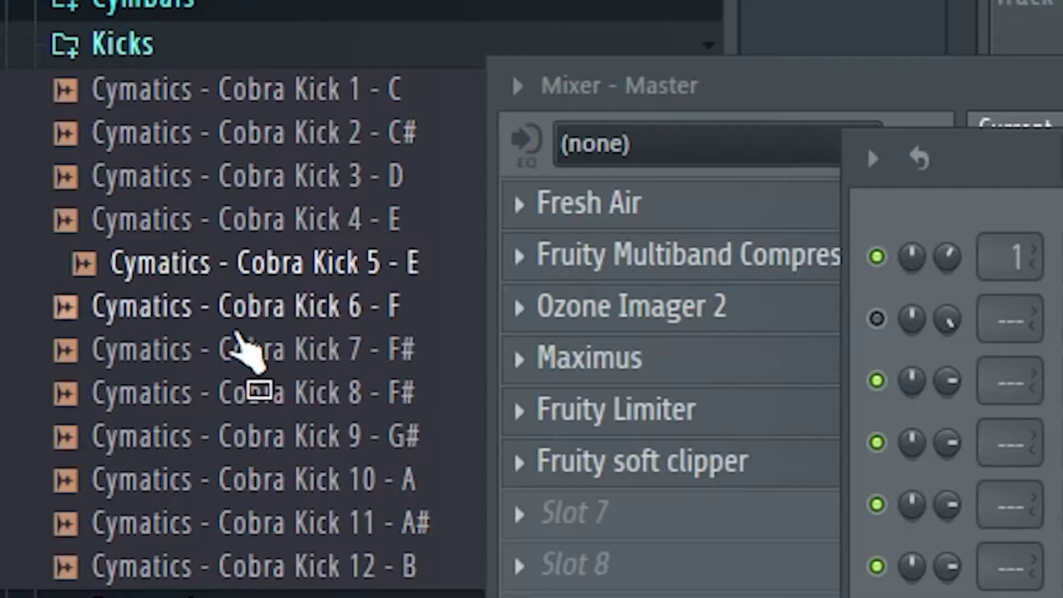
- Load Cymatics - Cobra Kick 5 - E as the kick channel and Cymatics - Cobra Snare 9 - A onto the Rim/Accent channel
{"action": "left_click_drag", "start_coordinate": [237, 332], "coordinate": [259, 277]}
{"action": "middle_click", "coordinate": [259, 277]}
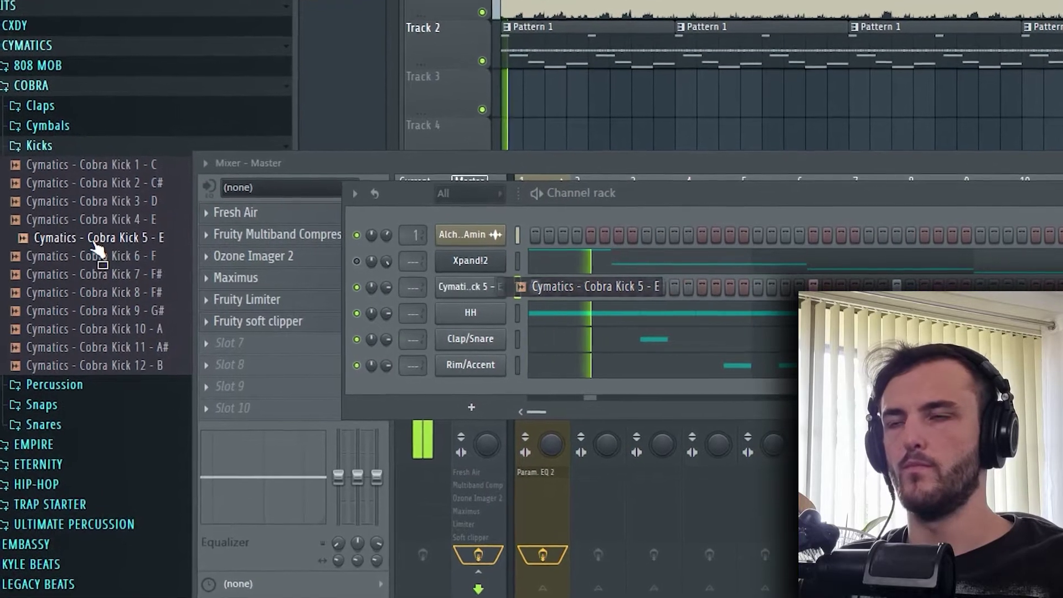
{"action": "left_click", "coordinate": [453, 285]}
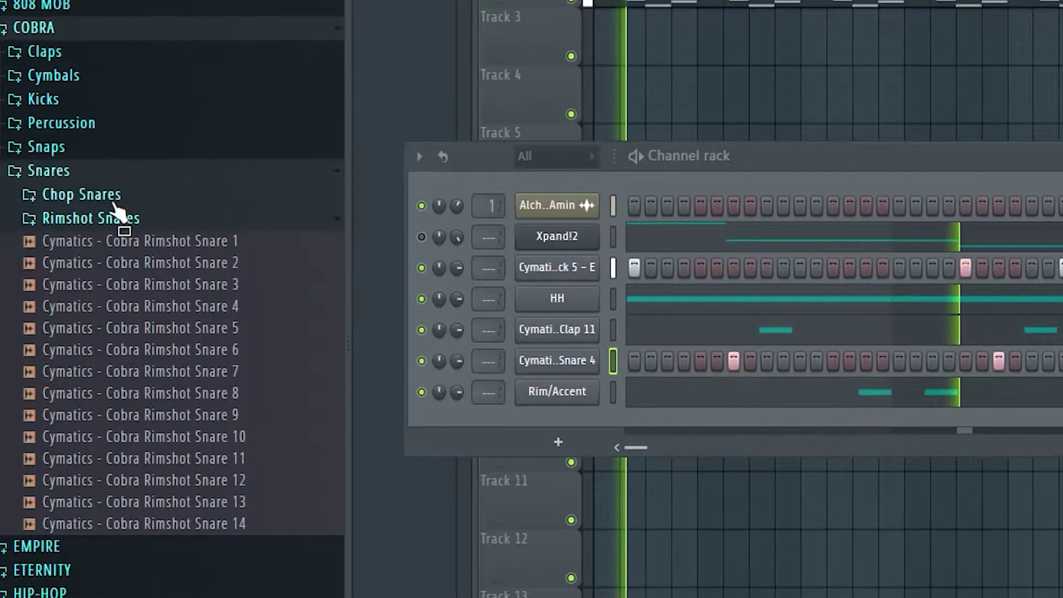
{"action": "left_click", "coordinate": [113, 203]}
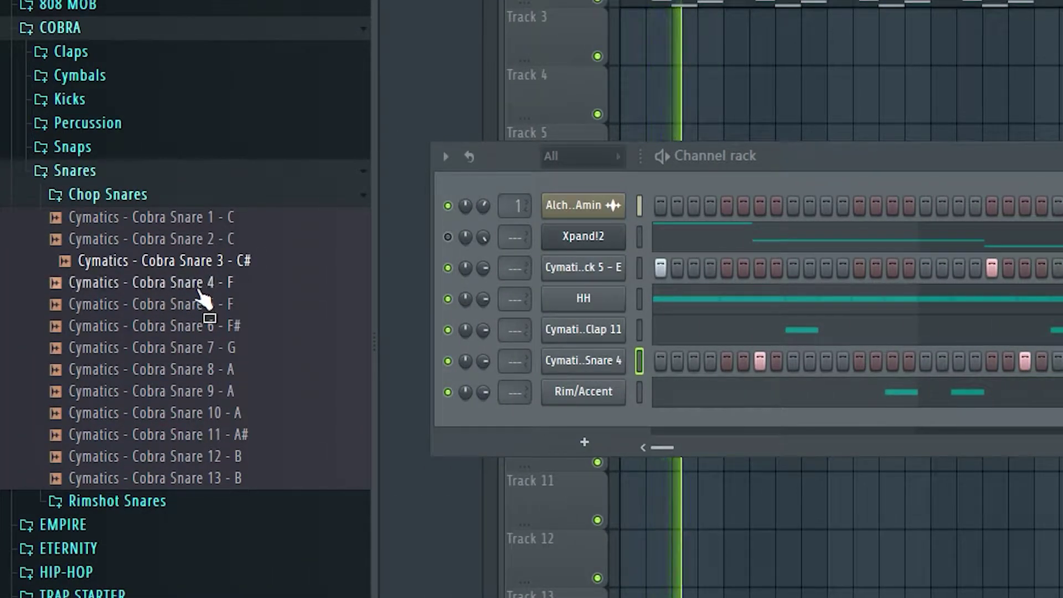
{"action": "left_click_drag", "start_coordinate": [238, 401], "coordinate": [582, 392]}
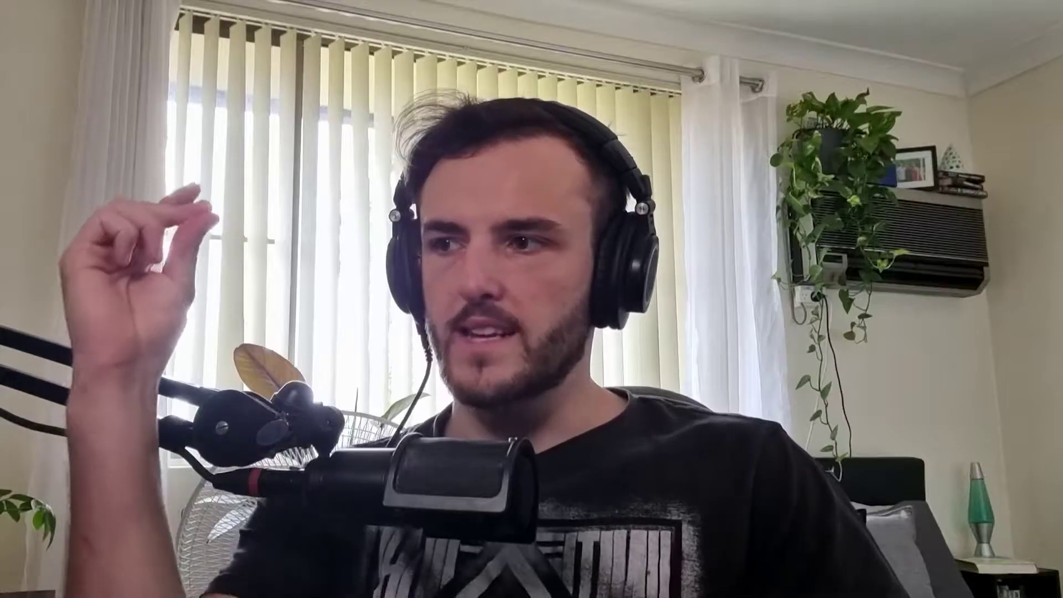
- Layer the nm snap sample beneath the Clap 11 channel with the same pattern and mute the Clap 11 channel
{"action": "left_click_drag", "start_coordinate": [261, 529], "coordinate": [118, 330]}
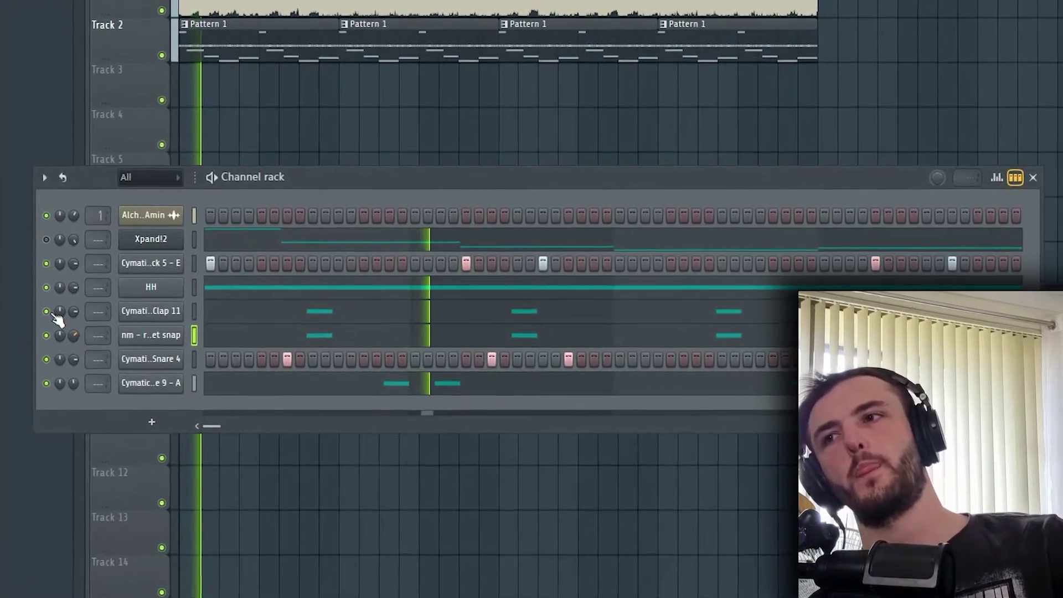
{"action": "left_click", "coordinate": [47, 311]}
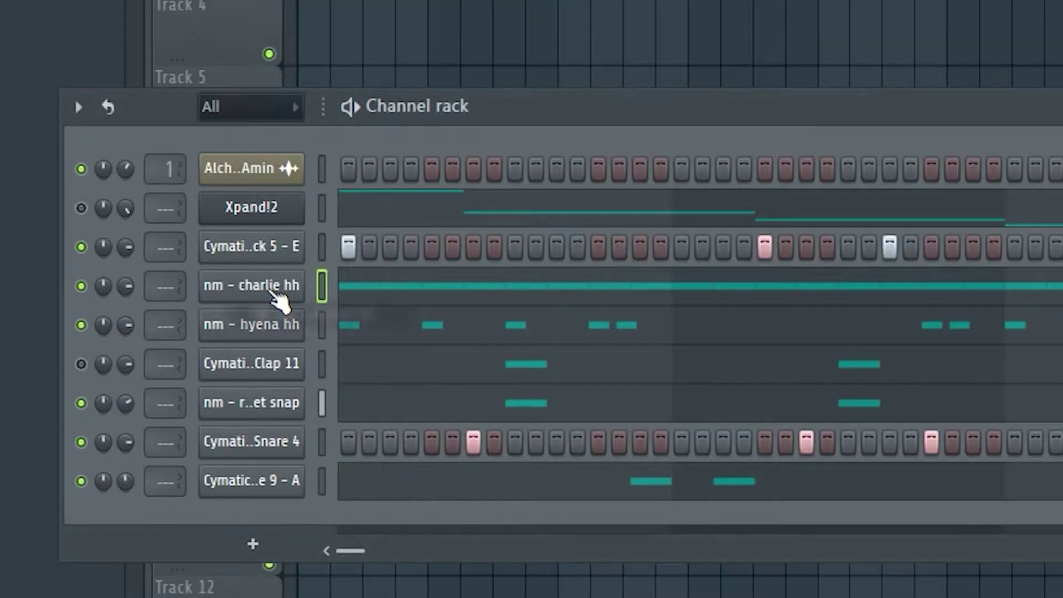
- Slice a short piece off the end of the long D4 note that precedes the two E4 notes
{"action": "key", "text": "space"}
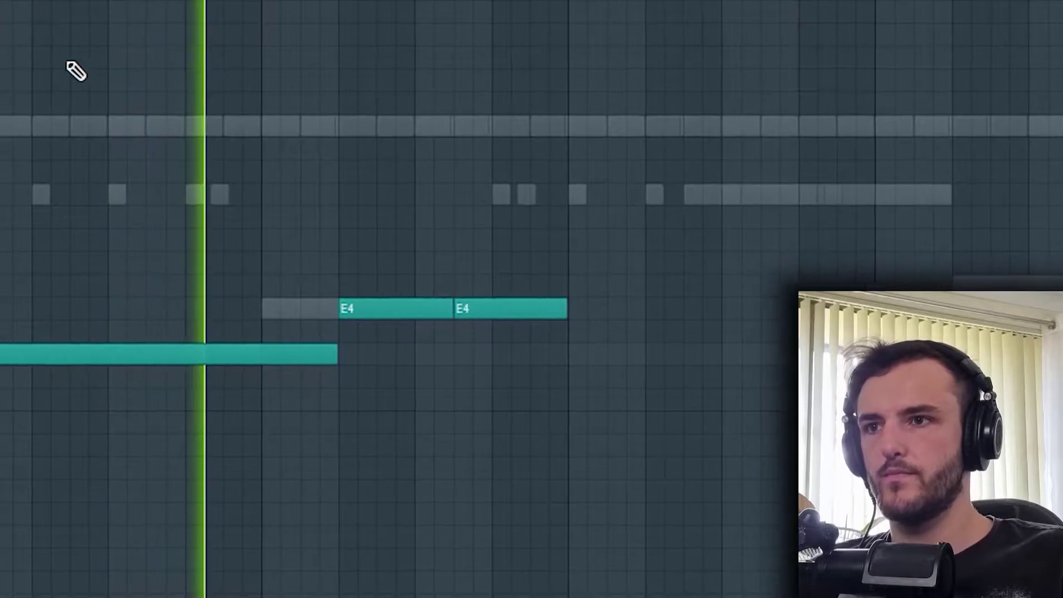
{"action": "key", "text": "space"}
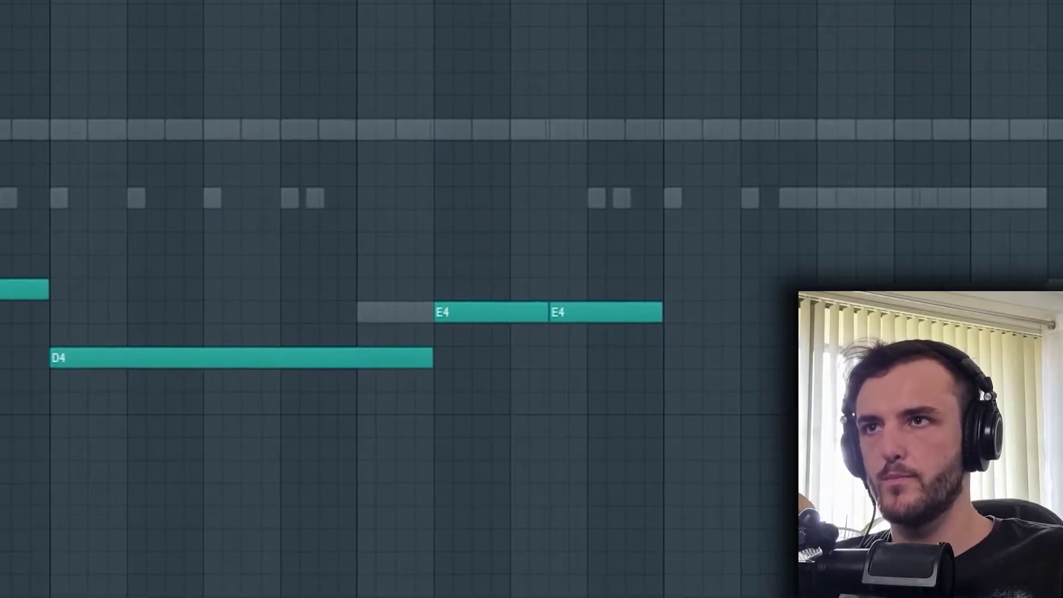
{"action": "key", "text": "space"}
{"action": "key", "text": "c"}
{"action": "left_click", "coordinate": [371, 356]}
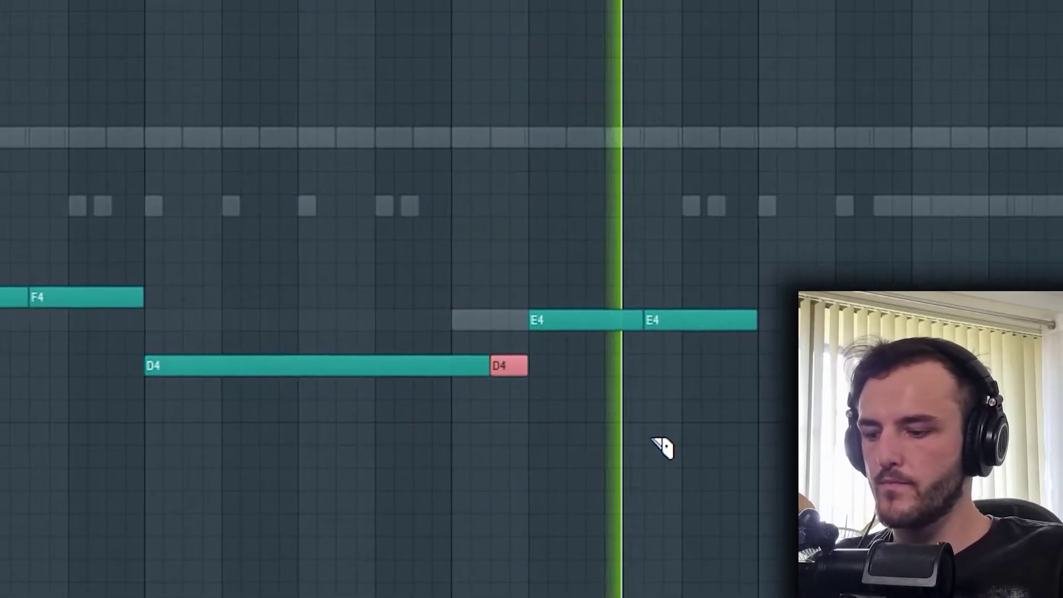
{"action": "key", "text": "F6"}
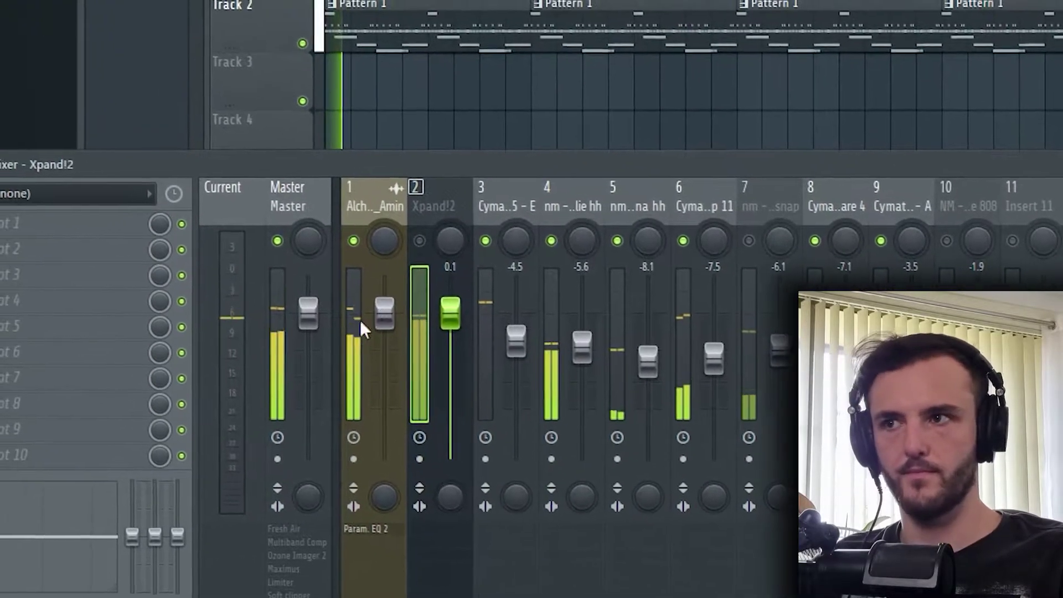
- Insert Fruity Chorus in slot 2 of the Alchemy_BPM106_Amin mixer track, after the parametric EQ
{"action": "left_click", "coordinate": [366, 315]}
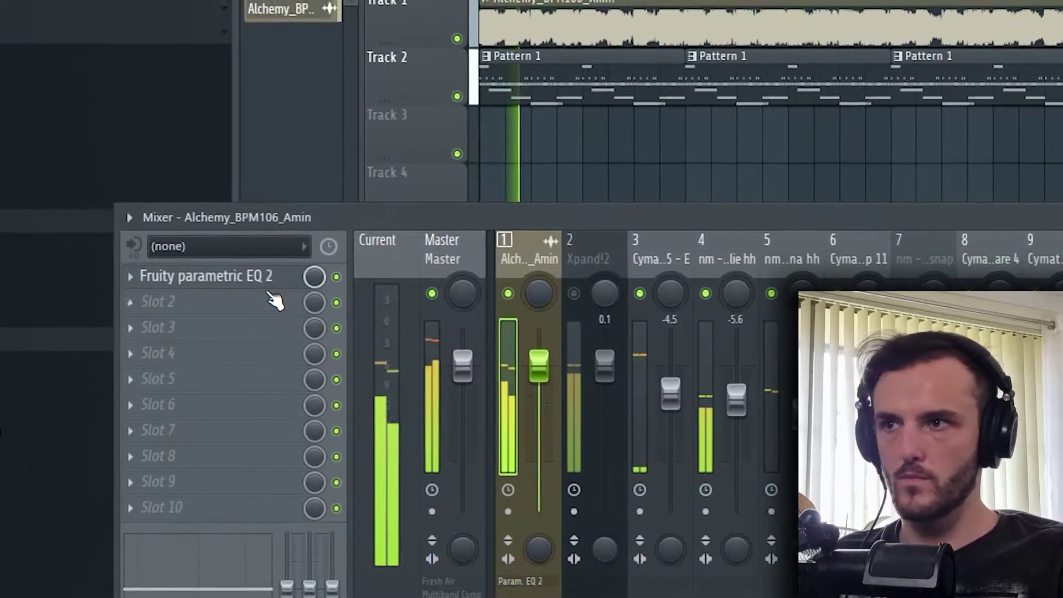
{"action": "left_click", "coordinate": [277, 301]}
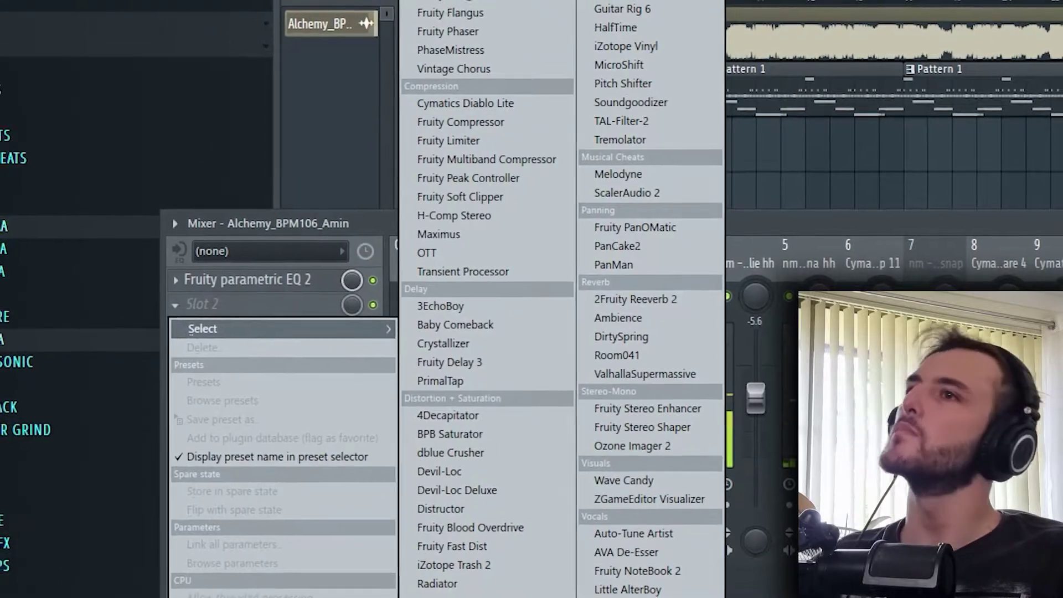
{"action": "left_click", "coordinate": [449, 0]}
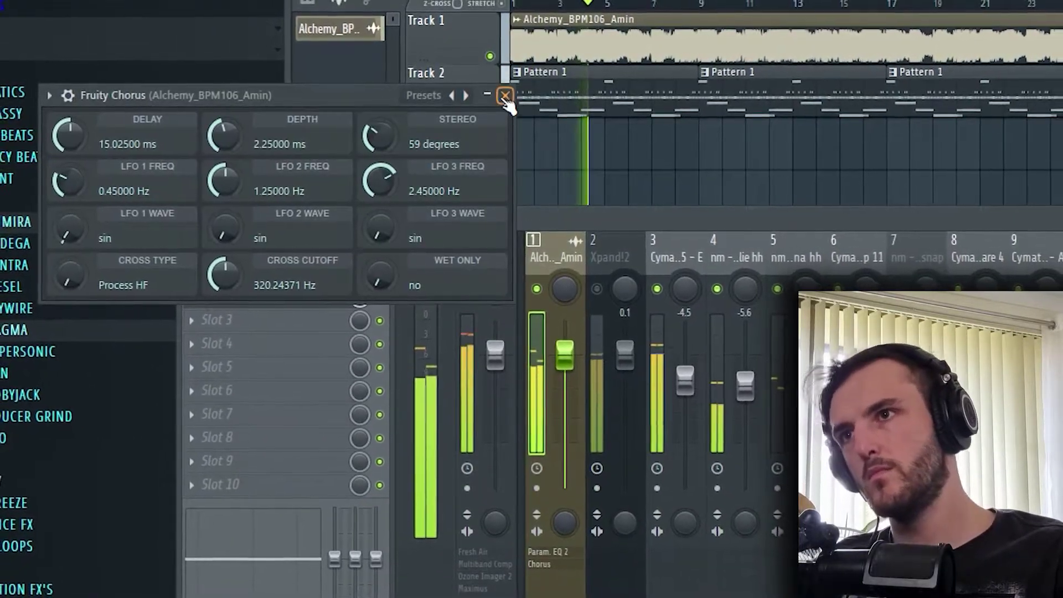
{"action": "left_click", "coordinate": [504, 97]}
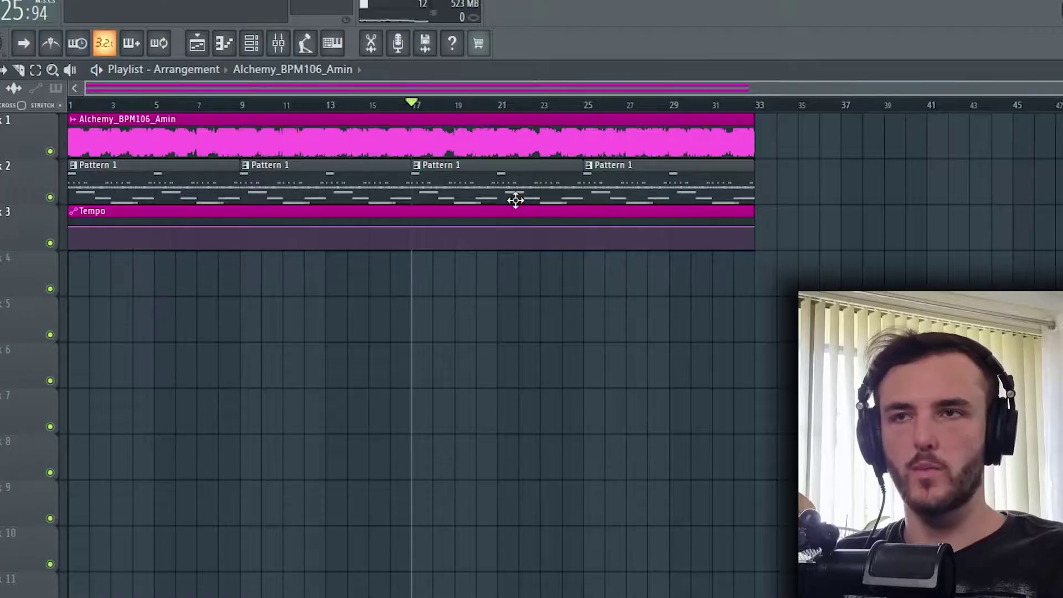
- Move the Tempo automation clip to the playlist track above the Alchemy_BPM106_Amin audio clip
{"action": "key", "text": "shift+Down"}
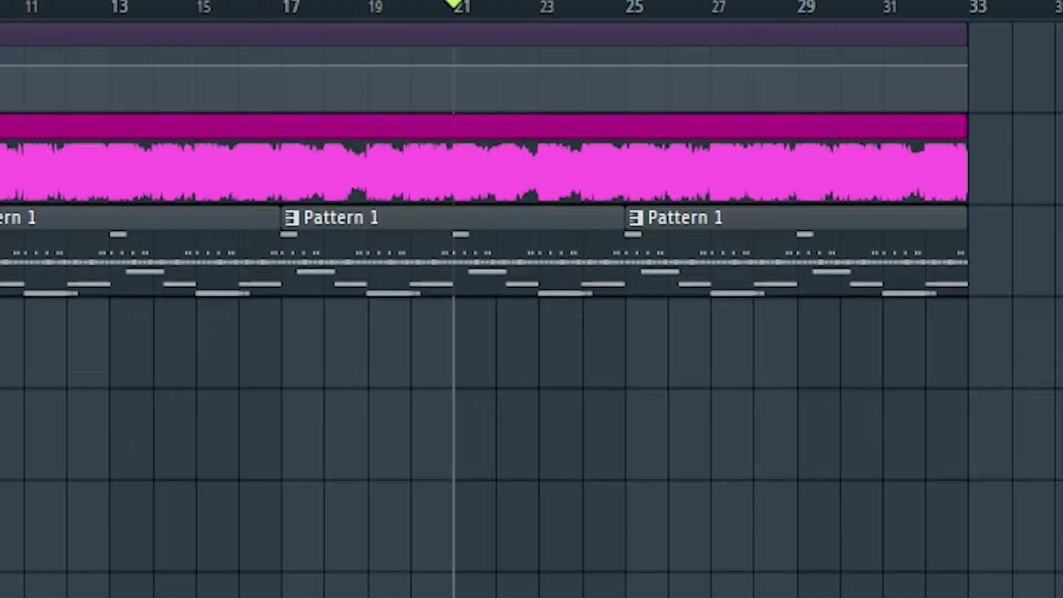
{"action": "key", "text": "space"}
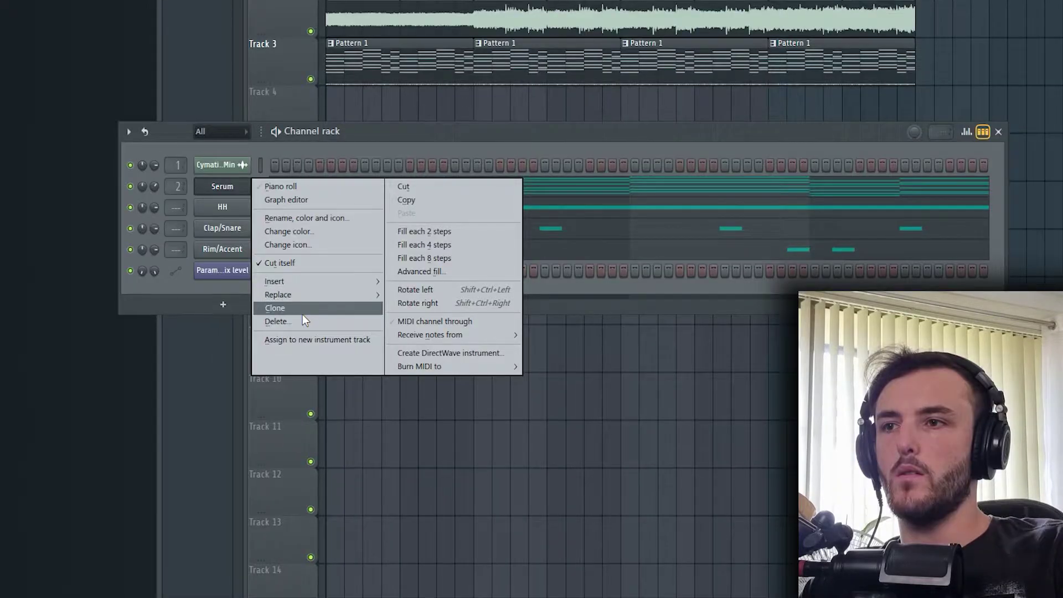
- Clone the Serum channel and open the preset list of the cloned instrument
{"action": "left_click", "coordinate": [298, 309]}
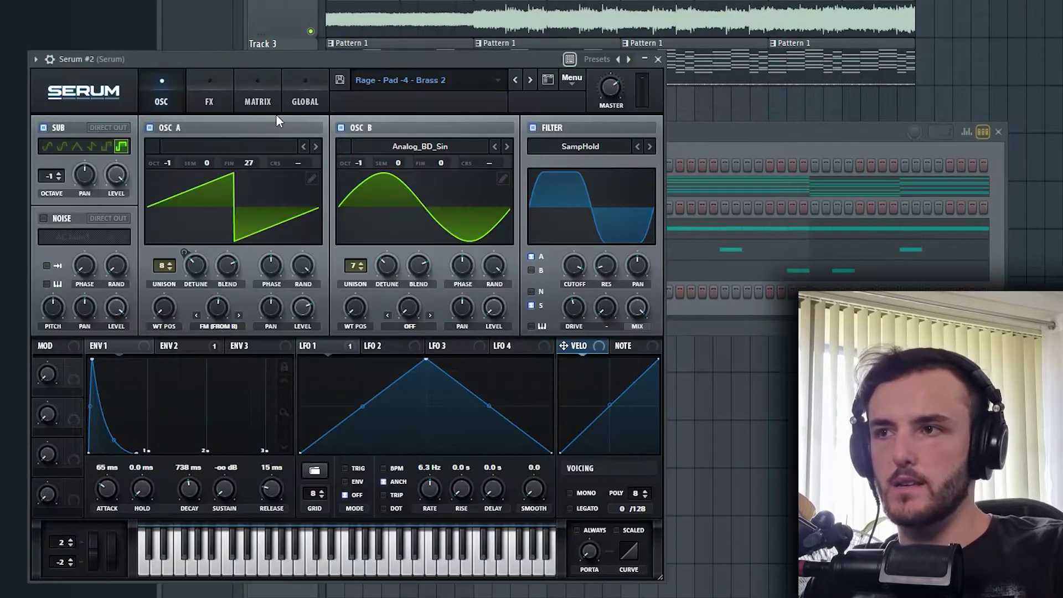
{"action": "left_click", "coordinate": [400, 81]}
{"action": "mouse_move", "coordinate": [403, 145]}
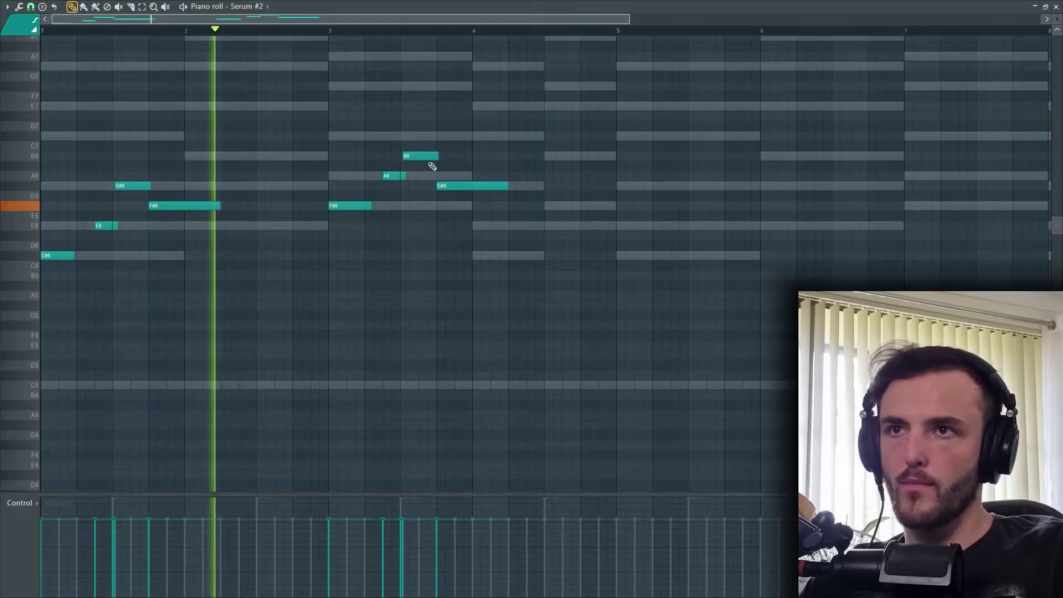
- Duplicate the first four bars of the Serum #2 melody into the following four bars and deselect the notes
{"action": "left_click_drag", "start_coordinate": [547, 41], "coordinate": [44, 41]}
{"action": "key", "text": "ctrl+b"}
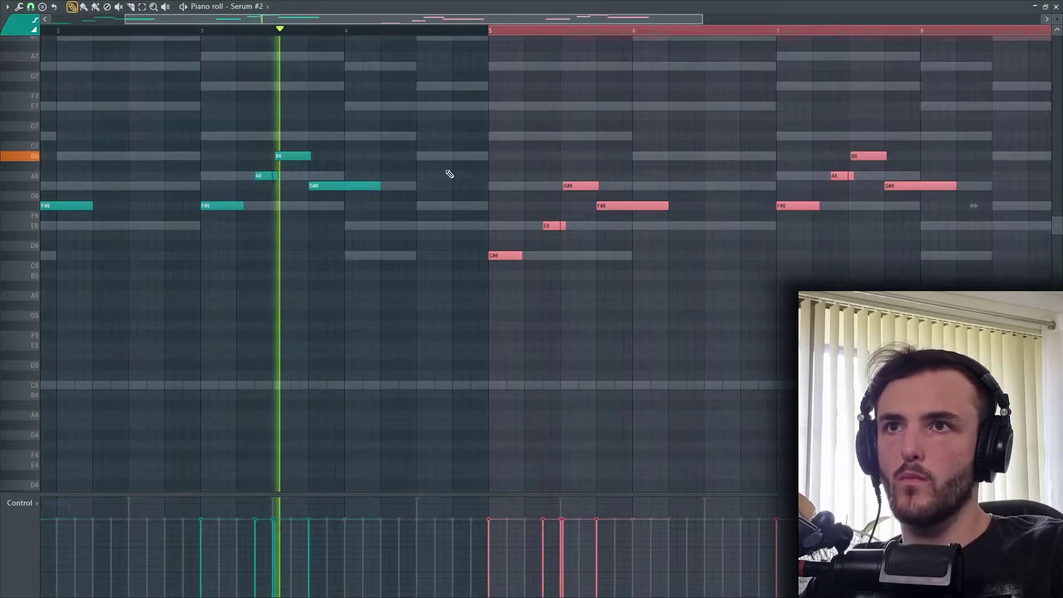
{"action": "key", "text": "ctrl+d"}
{"action": "scroll", "coordinate": [489, 339], "scroll_direction": "down", "scroll_amount": 3}
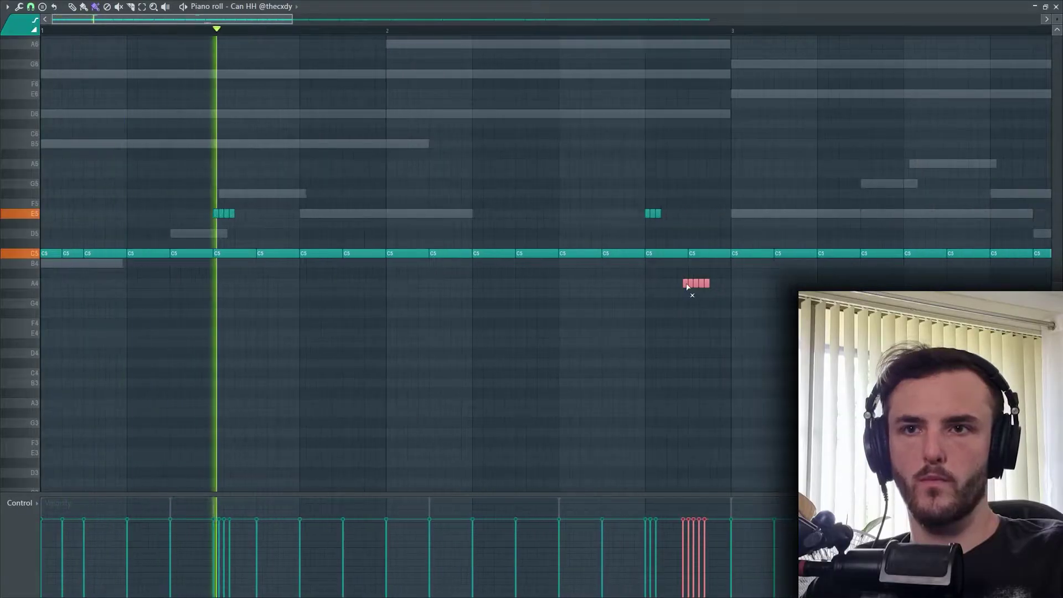
- Place short hi-hat rolls at A4 near the end of bar 2 and at A4 and G#4 in bar 4 of the Can HH pattern
{"action": "scroll", "coordinate": [714, 332], "scroll_direction": "down", "scroll_amount": 1}
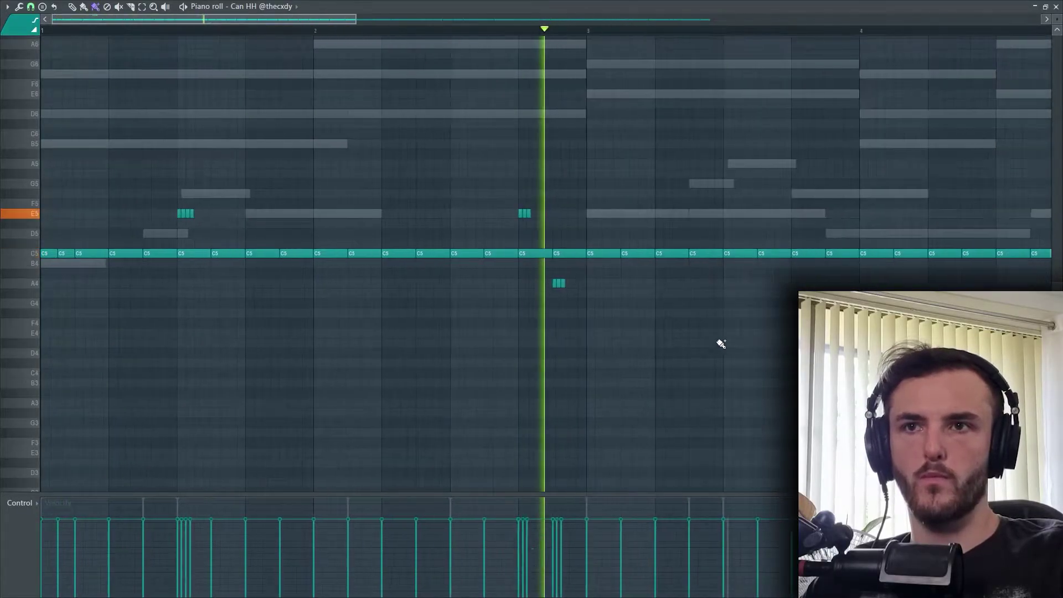
{"action": "left_click_drag", "start_coordinate": [716, 340], "coordinate": [501, 365]}
{"action": "left_click_drag", "start_coordinate": [713, 308], "coordinate": [738, 308]}
{"action": "scroll", "coordinate": [733, 326], "scroll_direction": "down", "scroll_amount": 2}
{"action": "key", "text": "space"}
{"action": "right_click", "coordinate": [666, 308]}
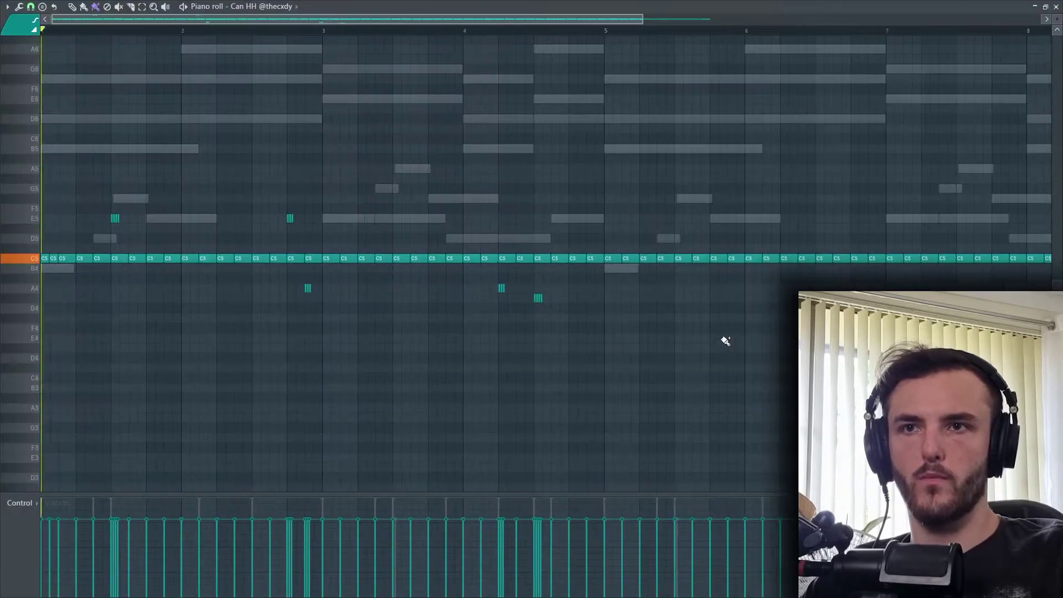
{"action": "key", "text": "space"}
{"action": "scroll", "coordinate": [655, 323], "scroll_direction": "down", "scroll_amount": 2}
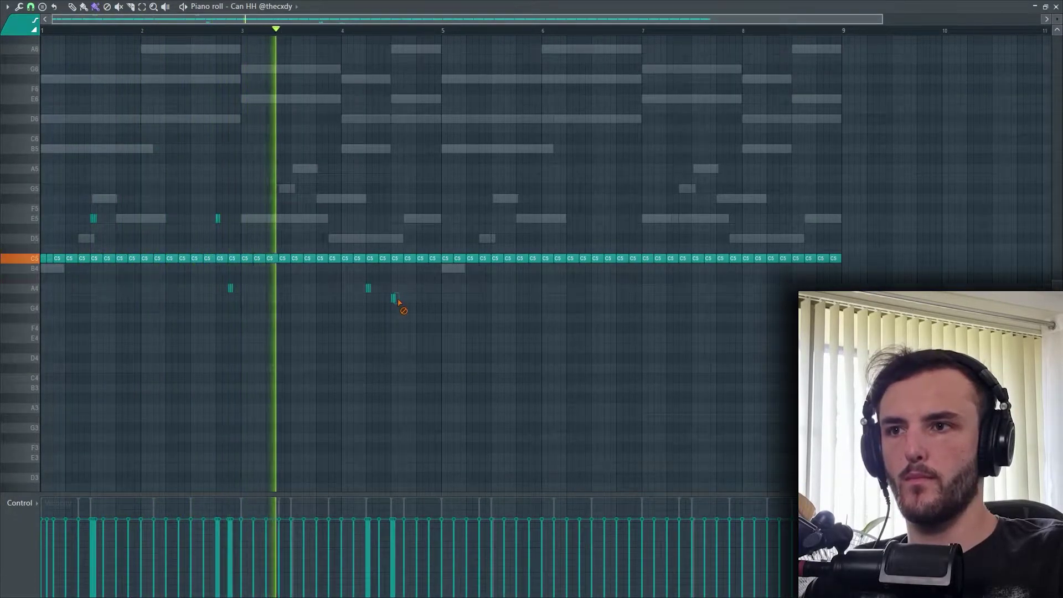
{"action": "left_click_drag", "start_coordinate": [804, 308], "coordinate": [909, 268]}
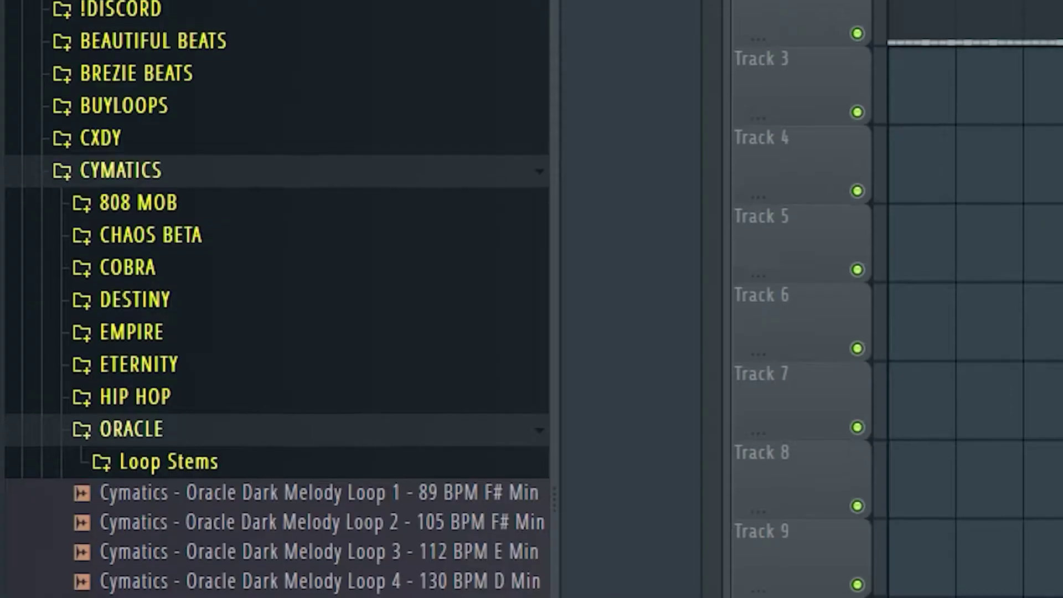
- Audition Cymatics Oracle Dark Melody Loops 4, 8 and 18, and place Loop 18 (177 BPM F Min) on Track 1 of the playlist
{"action": "left_click", "coordinate": [238, 572]}
{"action": "scroll", "coordinate": [237, 570], "scroll_direction": "down", "scroll_amount": 4}
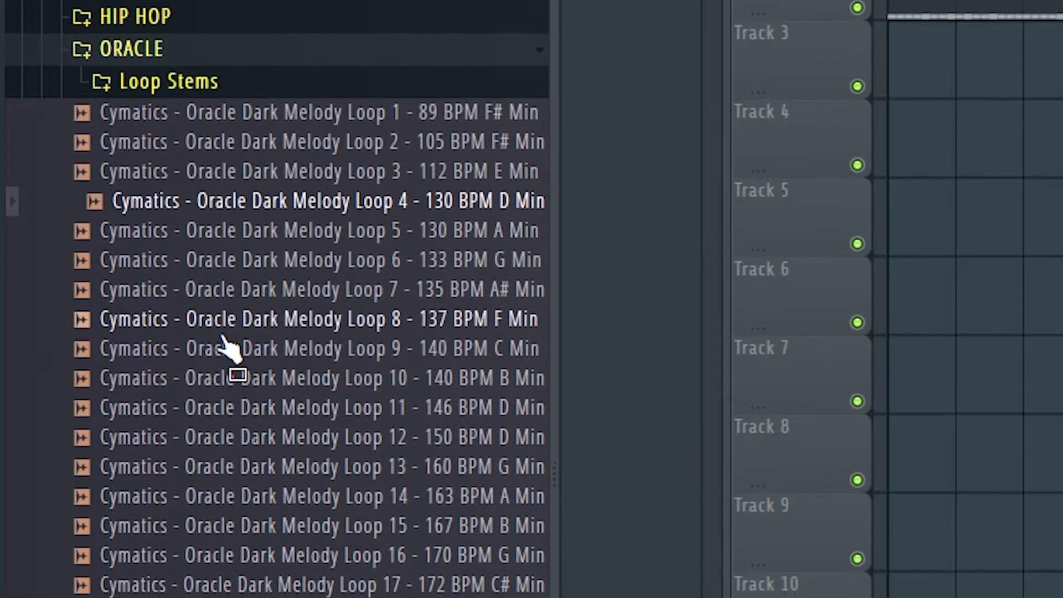
{"action": "left_click", "coordinate": [222, 339]}
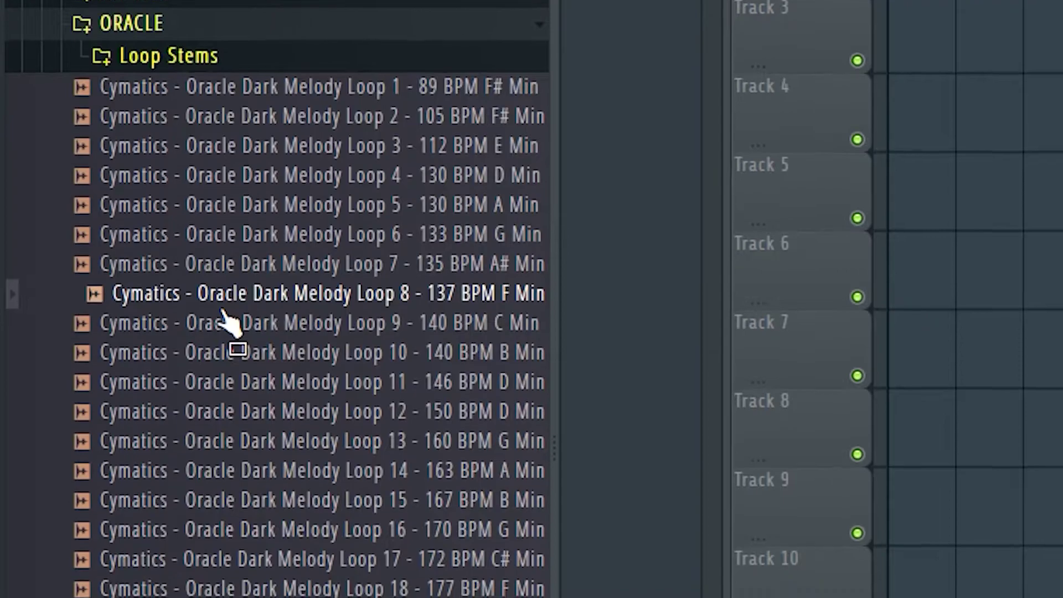
{"action": "left_click", "coordinate": [230, 567]}
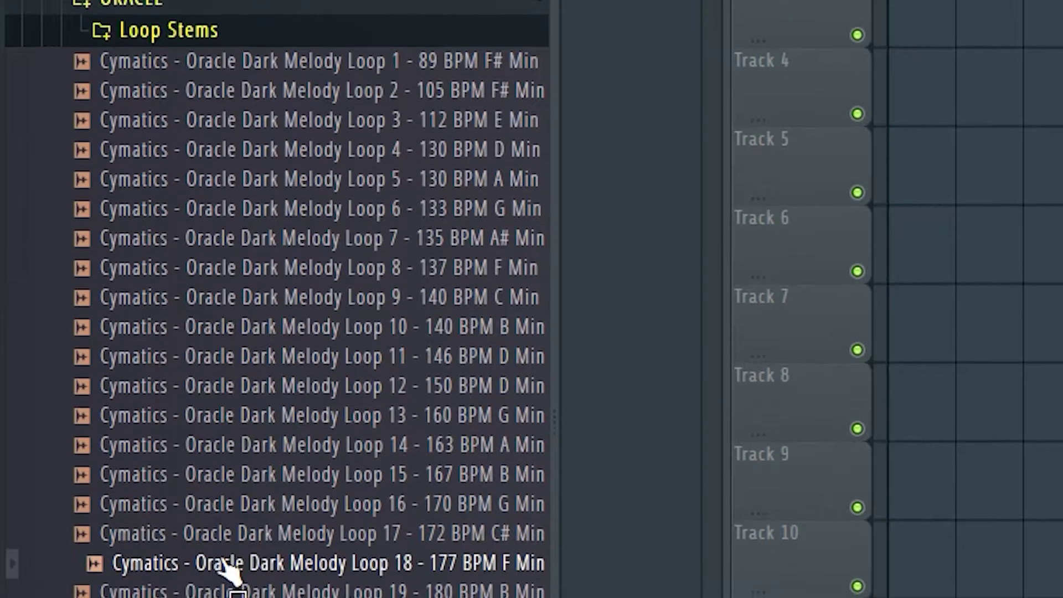
{"action": "scroll", "coordinate": [237, 557], "scroll_direction": "down", "scroll_amount": 4}
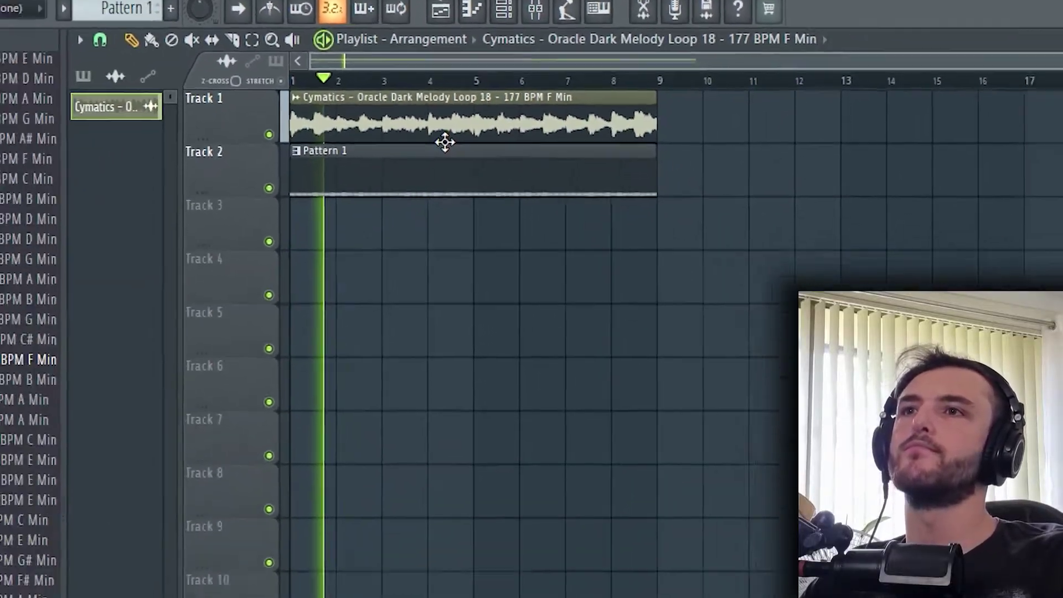
- Check the channel settings and mixer track of the Oracle Dark Melody Loop 18 audio clip
{"action": "double_click", "coordinate": [443, 140]}
{"action": "key", "text": "Escape"}
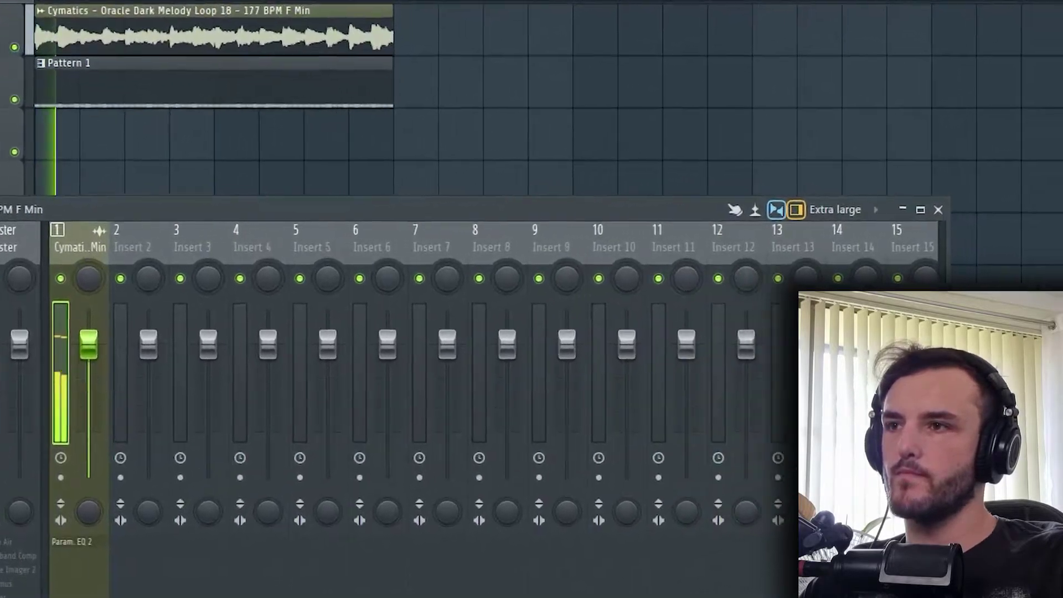
{"action": "left_click", "coordinate": [172, 259]}
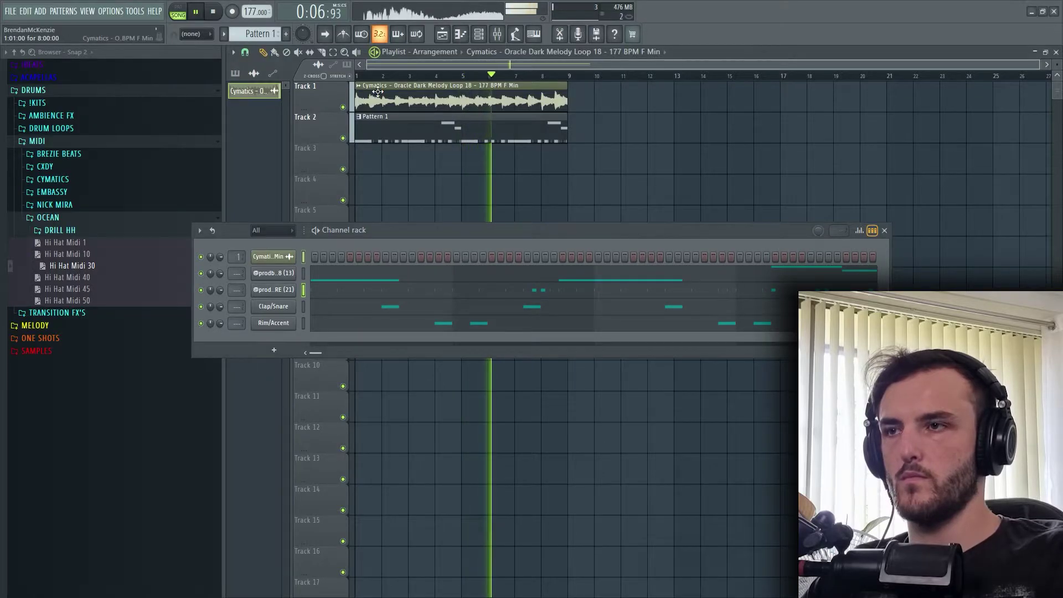
- Review the volume and time-stretching settings of the Track 1 melody clip, close them and toggle playback
{"action": "double_click", "coordinate": [378, 91]}
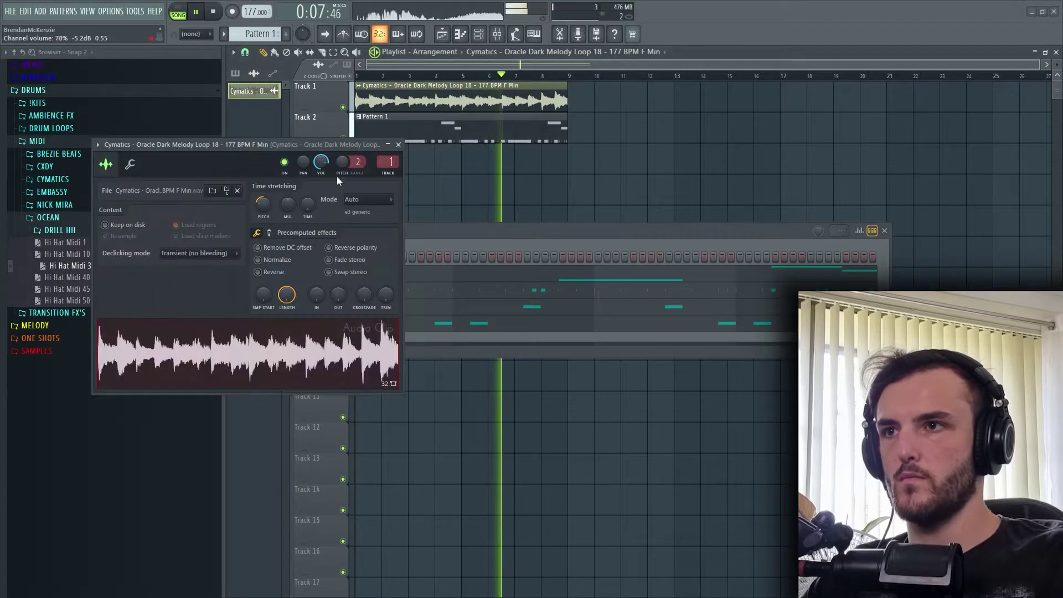
{"action": "left_click", "coordinate": [367, 230]}
{"action": "left_click", "coordinate": [398, 145]}
{"action": "key", "text": "space"}
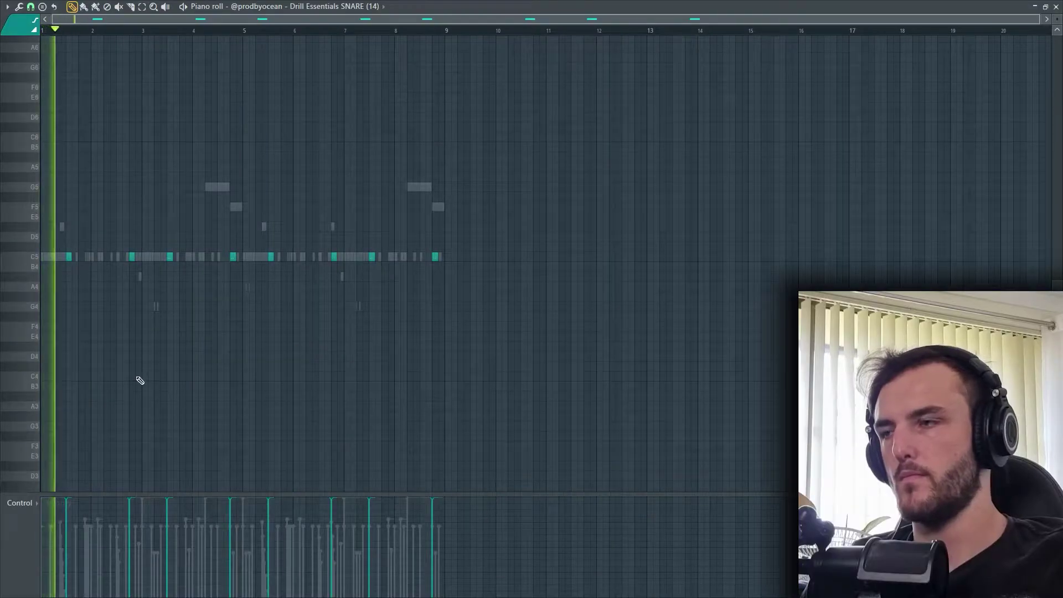
- Add an extra C5 hit on beat 3 of bar 8 in the Drill Essentials SNARE (14) notes
{"action": "scroll", "coordinate": [140, 380], "scroll_direction": "up", "scroll_amount": 4}
{"action": "left_click_drag", "start_coordinate": [140, 380], "coordinate": [454, 368]}
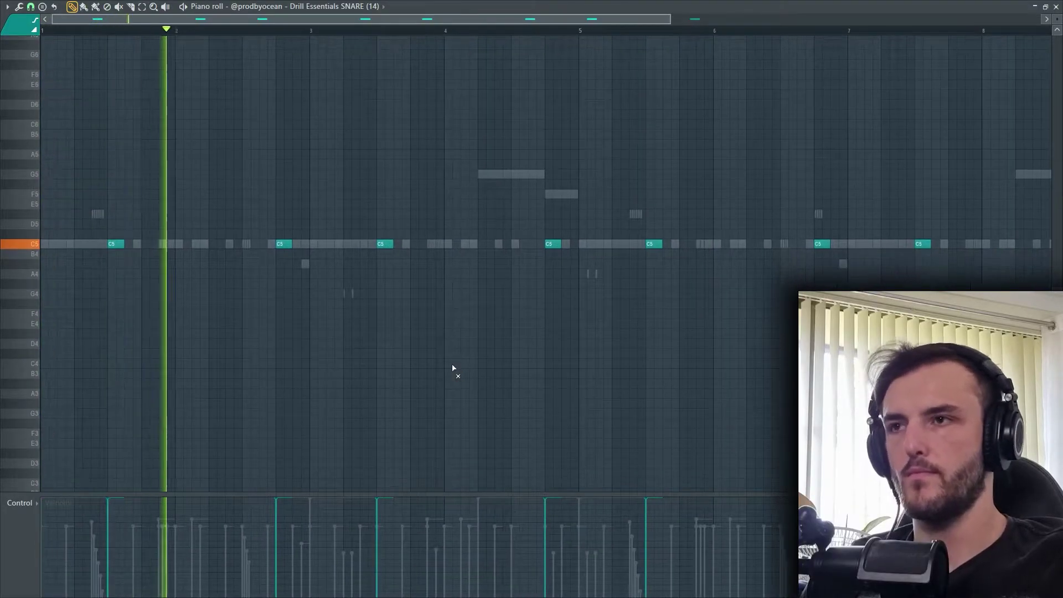
{"action": "scroll", "coordinate": [354, 343], "scroll_direction": "down", "scroll_amount": 2}
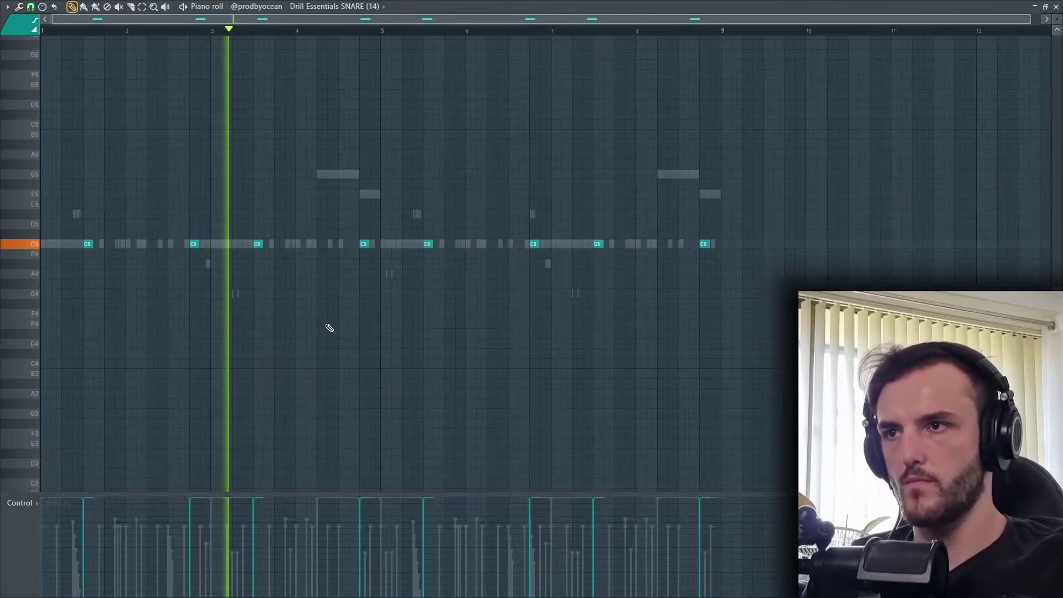
{"action": "scroll", "coordinate": [321, 323], "scroll_direction": "up", "scroll_amount": 3}
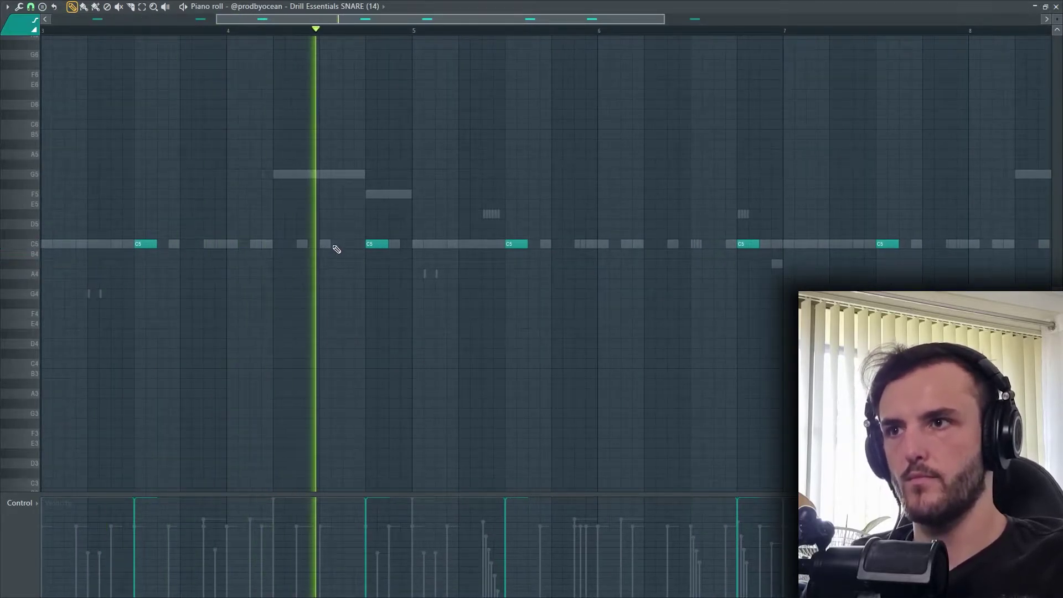
{"action": "scroll", "coordinate": [606, 317], "scroll_direction": "down", "scroll_amount": 3}
{"action": "left_click_drag", "start_coordinate": [600, 331], "coordinate": [353, 307]}
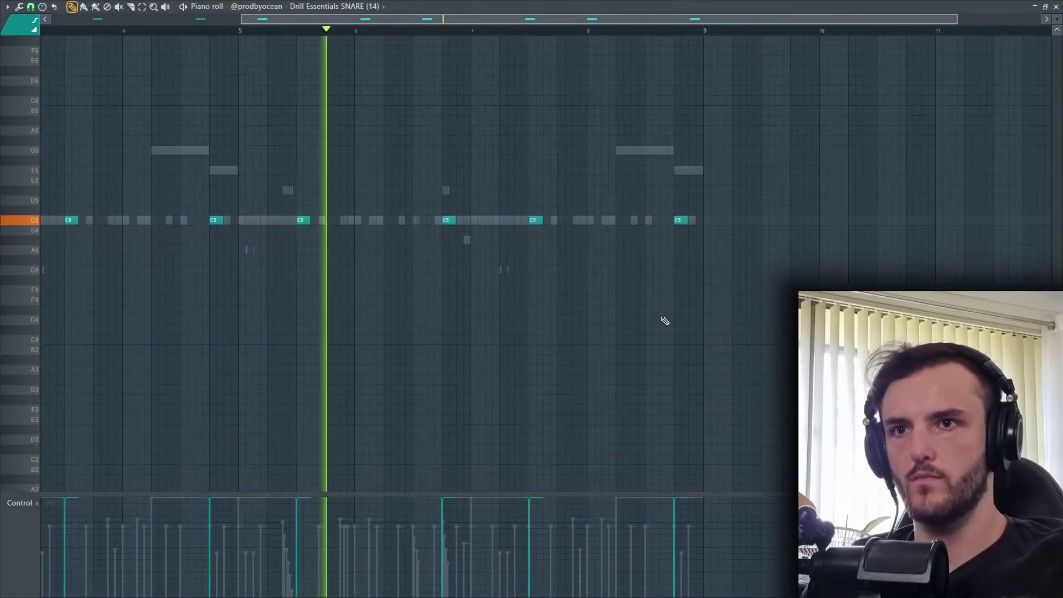
{"action": "scroll", "coordinate": [661, 315], "scroll_direction": "up", "scroll_amount": 5}
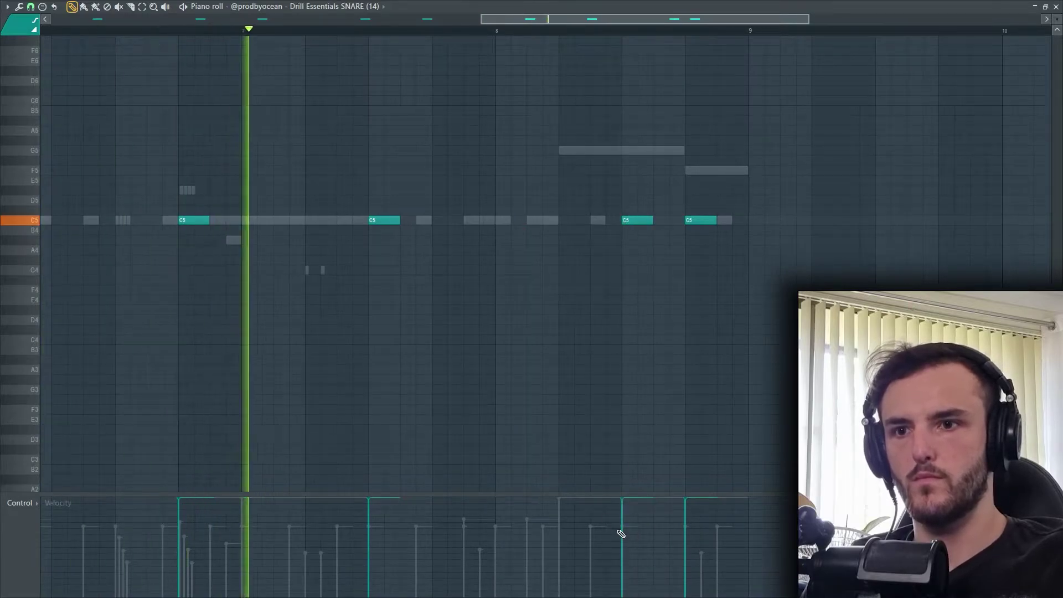
{"action": "scroll", "coordinate": [600, 393], "scroll_direction": "down", "scroll_amount": 2}
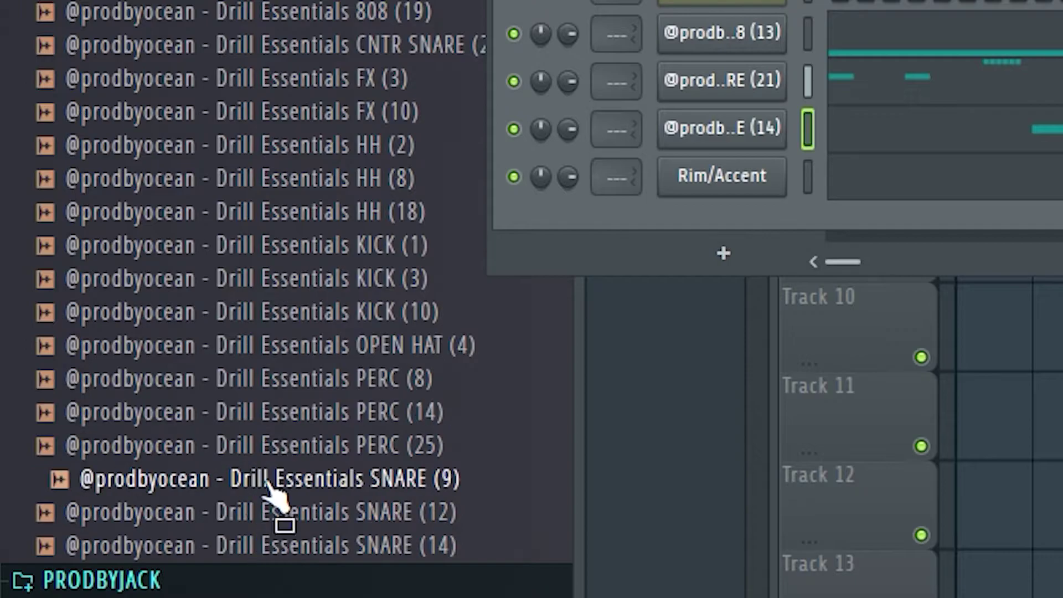
- Load Drill Essentials SNARE (9) onto the Rim/Accent channel and place two C5 hits in bar 1 and one in bar 2
{"action": "left_click_drag", "start_coordinate": [270, 482], "coordinate": [430, 347]}
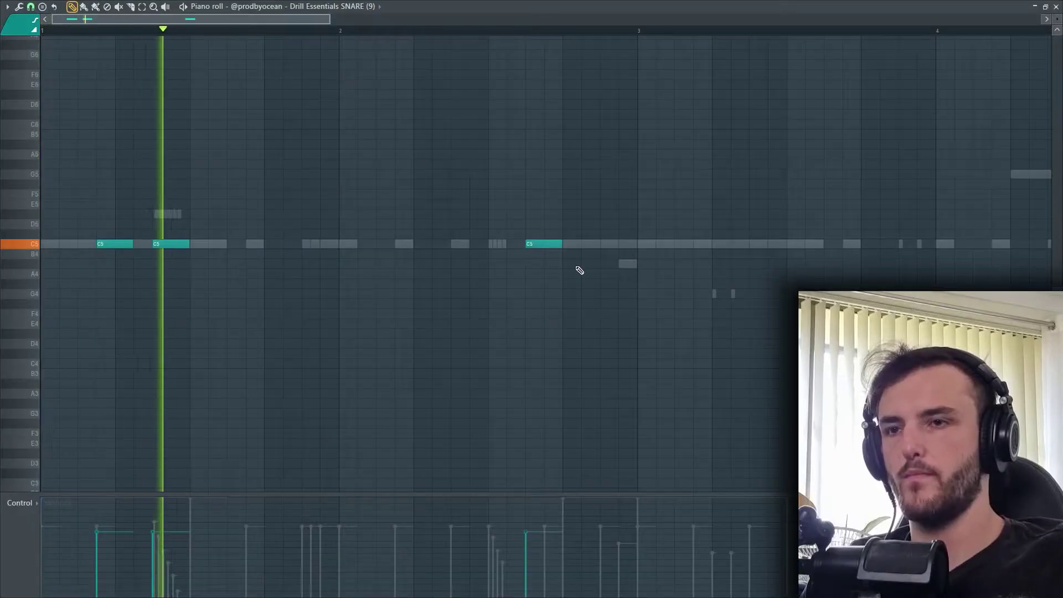
{"action": "scroll", "coordinate": [571, 265], "scroll_direction": "down", "scroll_amount": 2}
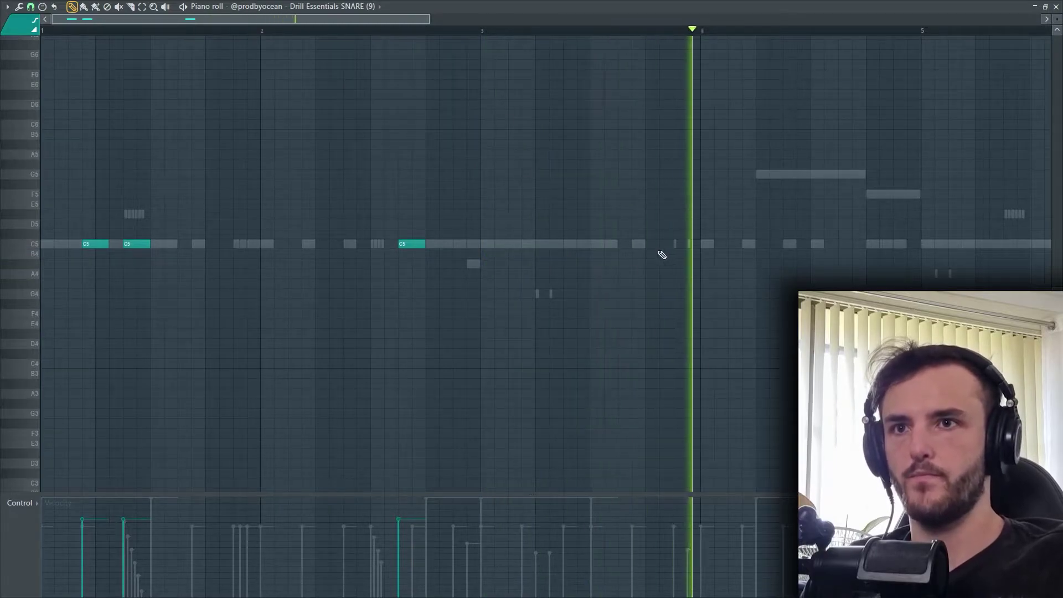
- Duplicate the SNARE (9) hits of bars 1 to 3 from bar 4 onward and remove the copied hit in bar 5
{"action": "left_click_drag", "start_coordinate": [748, 283], "coordinate": [619, 284]}
{"action": "left_click_drag", "start_coordinate": [572, 34], "coordinate": [57, 114]}
{"action": "key", "text": "ctrl+b"}
{"action": "scroll", "coordinate": [576, 275], "scroll_direction": "down", "scroll_amount": 2}
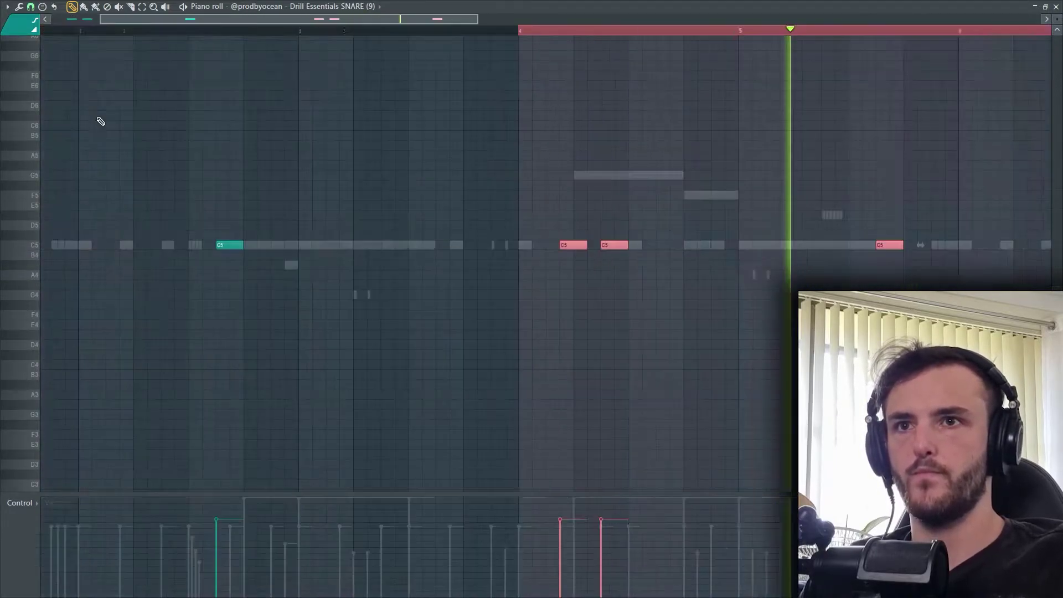
{"action": "scroll", "coordinate": [605, 143], "scroll_direction": "down", "scroll_amount": 2}
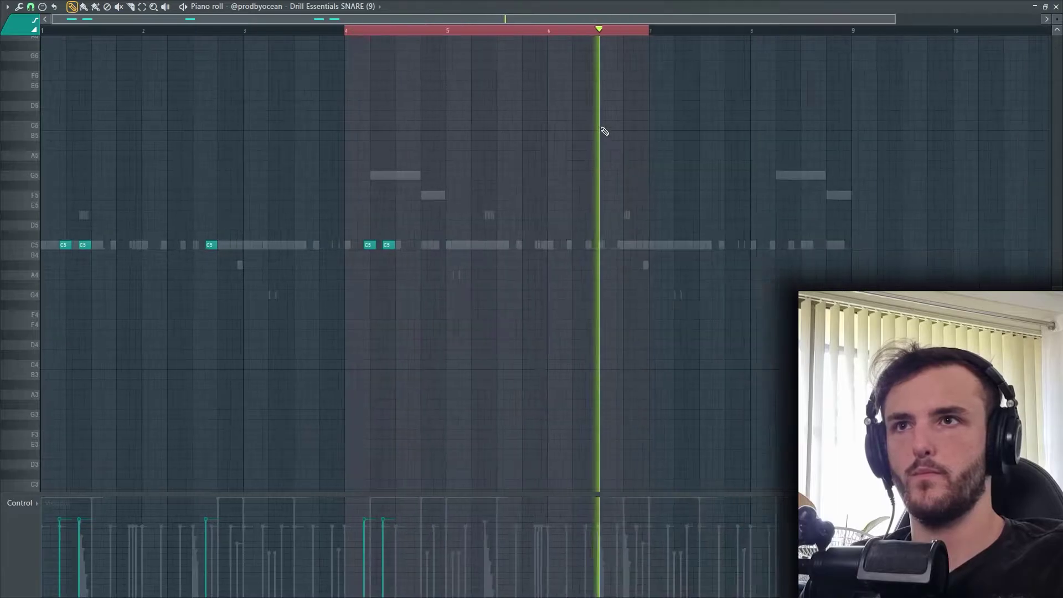
- Duplicate the first four bars of SNARE (9) hits into bars 5 to 8 and deselect the notes
{"action": "left_click_drag", "start_coordinate": [441, 34], "coordinate": [55, 67]}
{"action": "key", "text": "ctrl+b"}
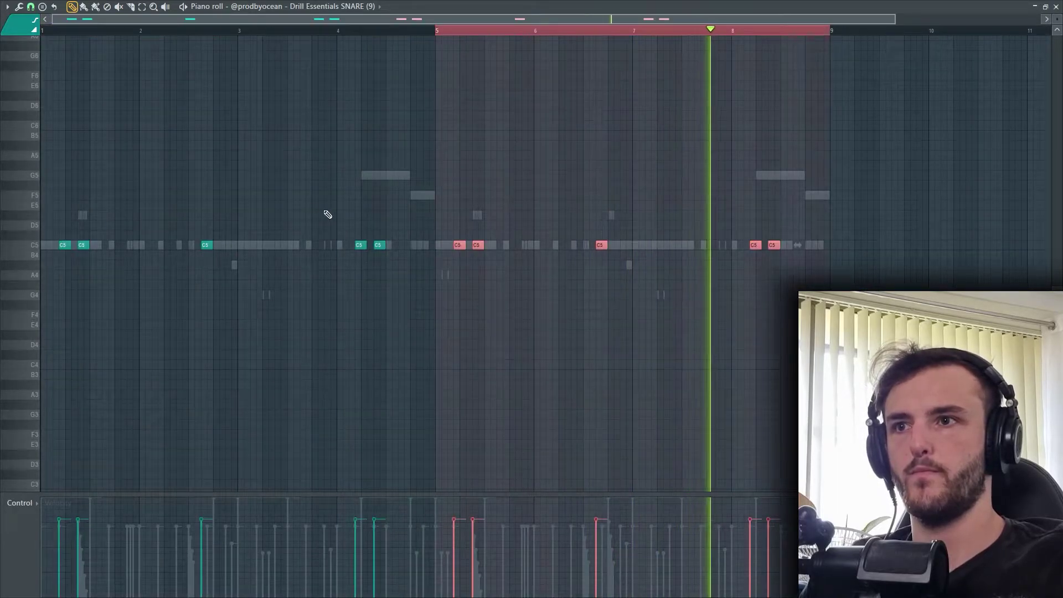
{"action": "key", "text": "ctrl+d"}
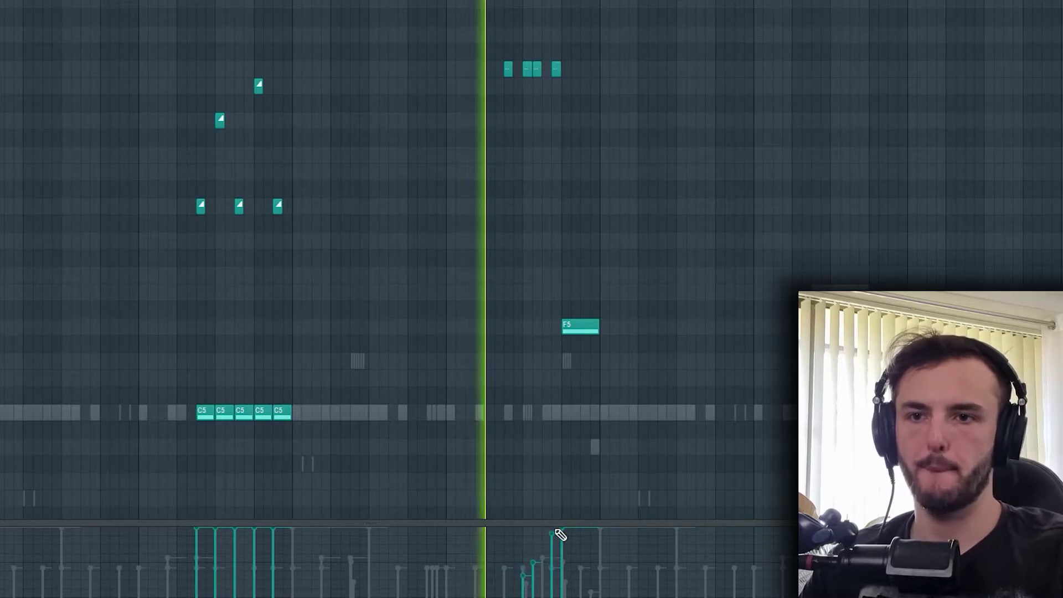
- Play the pattern and lower the group of four short high notes to D6
{"action": "key", "text": "space"}
{"action": "scroll", "coordinate": [663, 283], "scroll_direction": "down", "scroll_amount": 2}
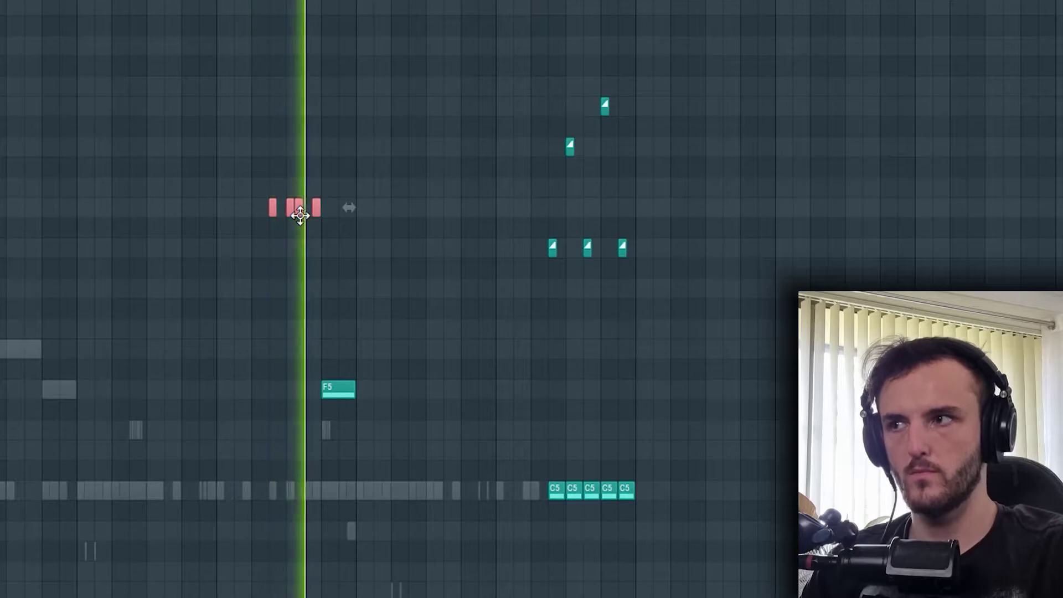
{"action": "left_click", "coordinate": [422, 210], "text": "ctrl"}
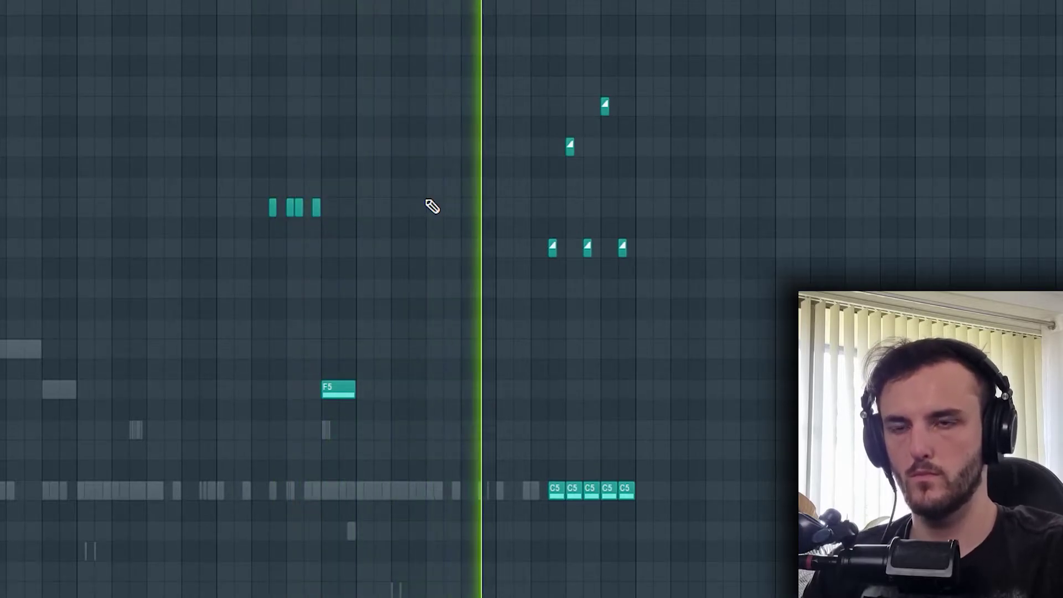
- Select the five slide notes above the run of C5 notes and raise them by two semitones
{"action": "key", "text": "space"}
{"action": "left_click_drag", "start_coordinate": [695, 296], "coordinate": [525, 50]}
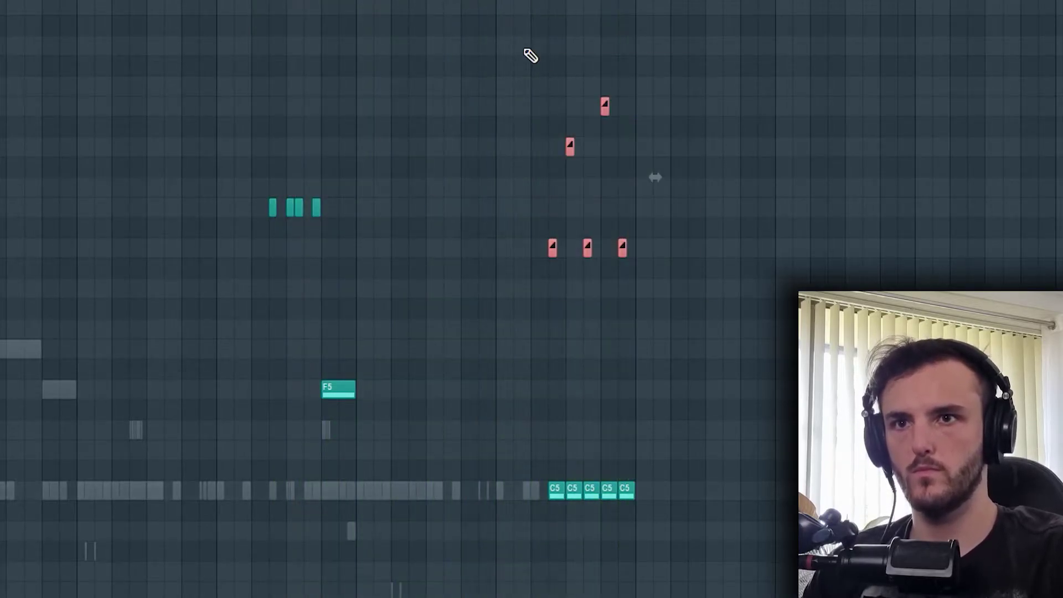
{"action": "key", "text": "Up"}
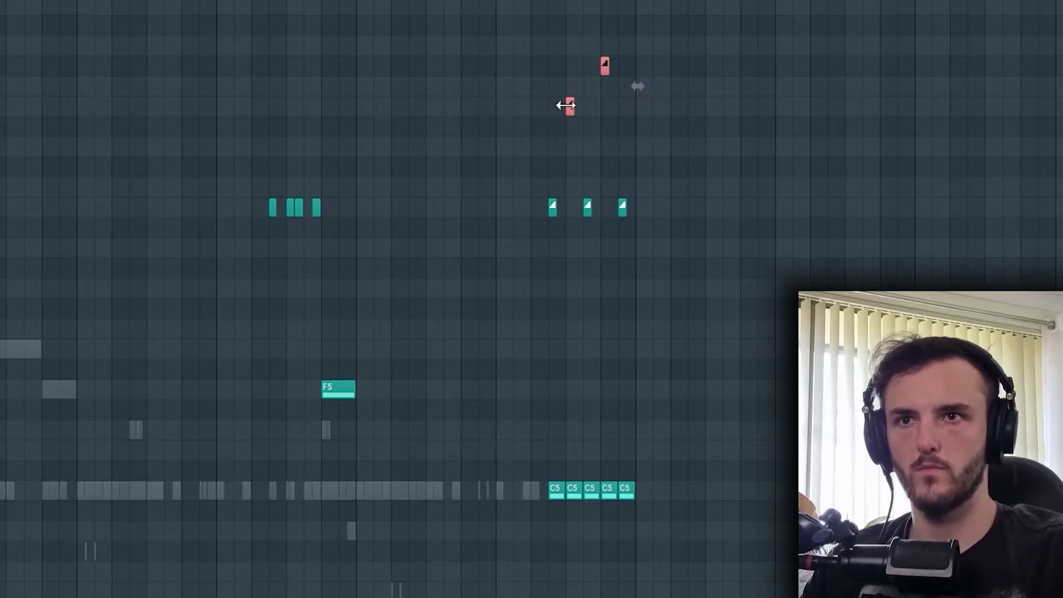